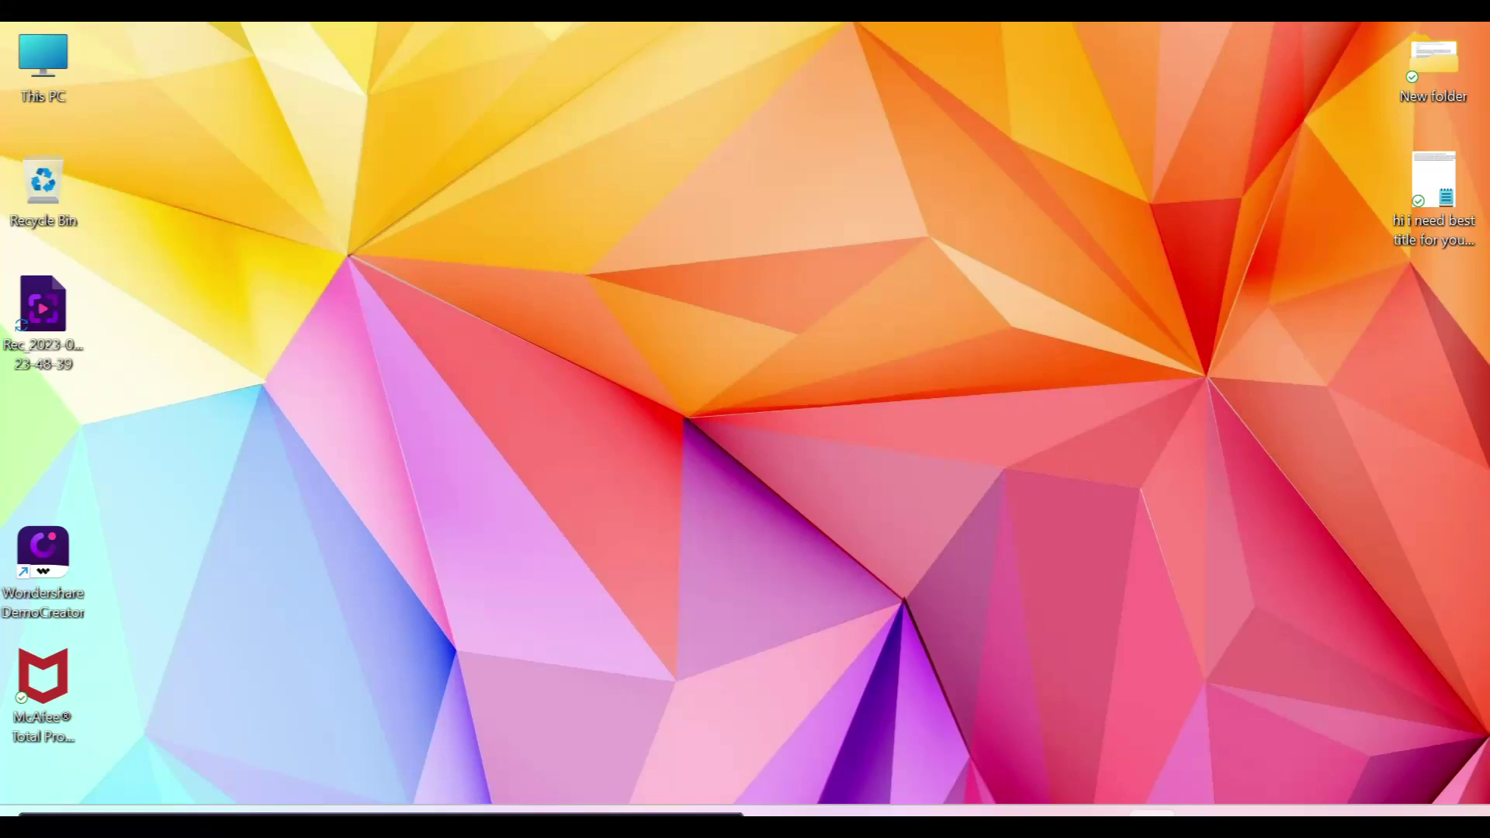
# Step: Toggle Group 1 off and on to compare the dripping-shirt result, then close the document unsaved
pyautogui.click(999, 811)
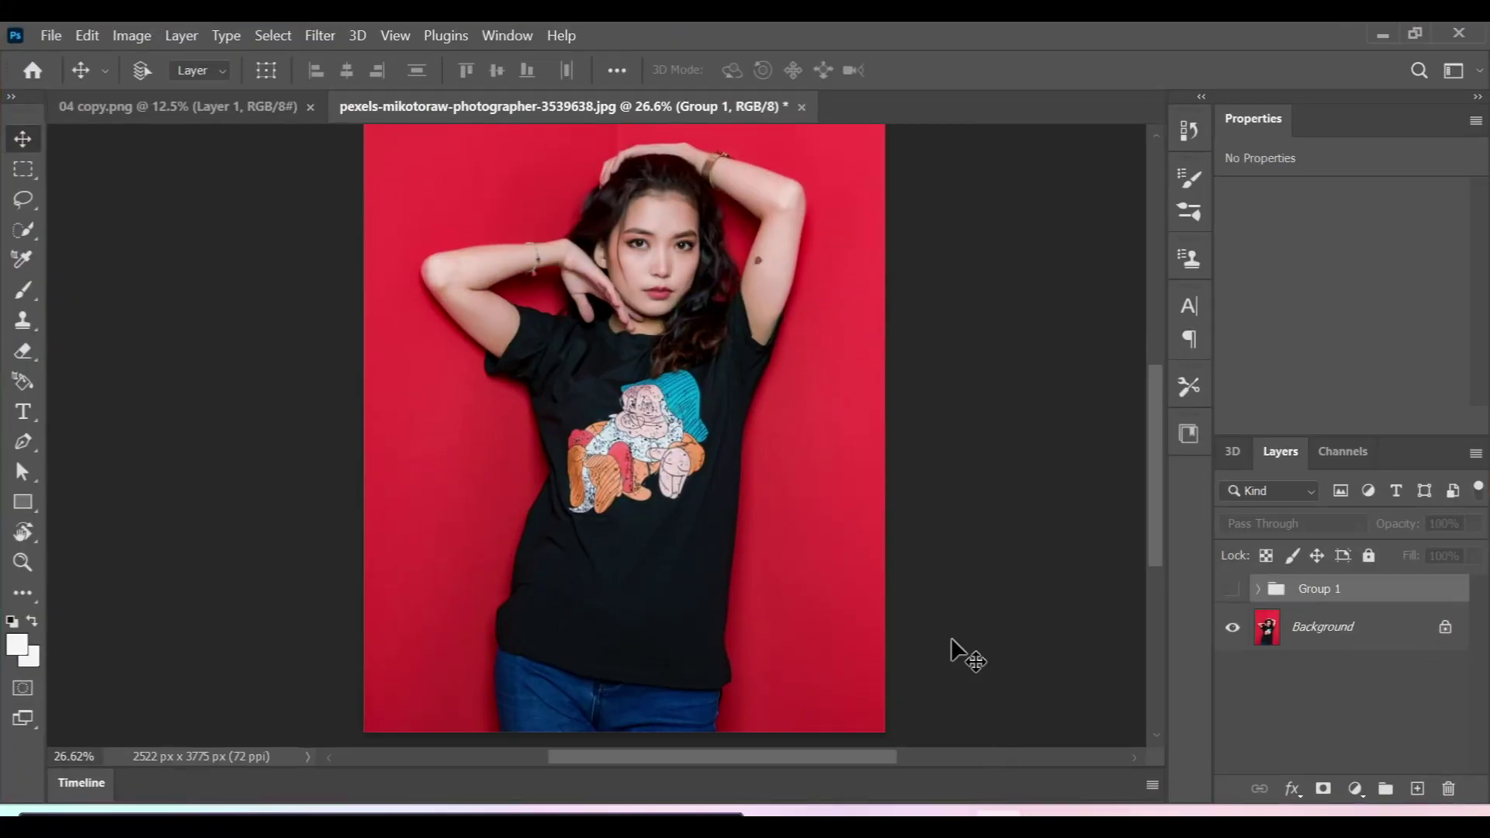
pyautogui.click(1231, 592)
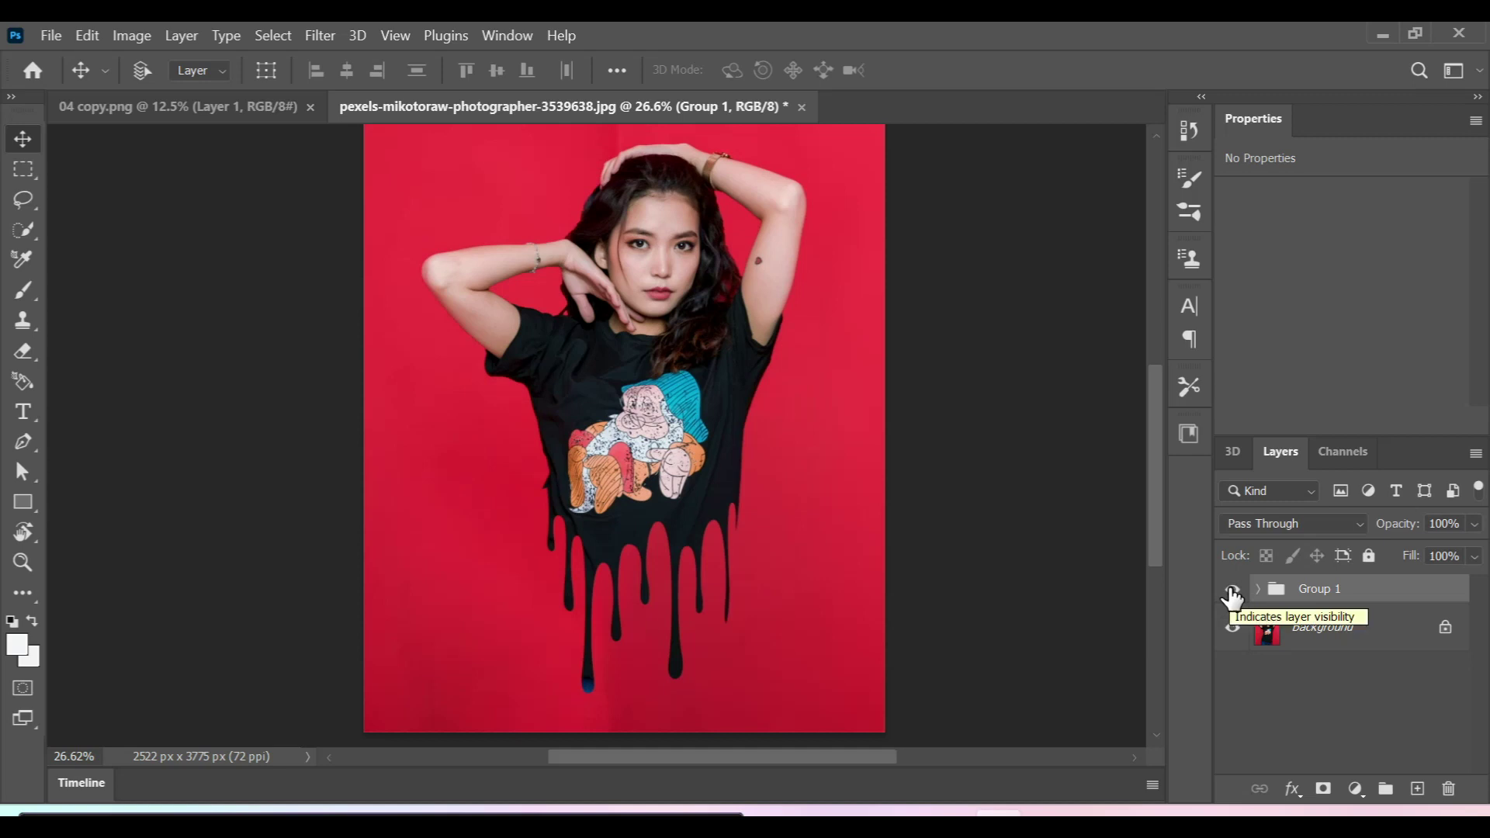
pyautogui.click(1232, 591)
pyautogui.click(1232, 591)
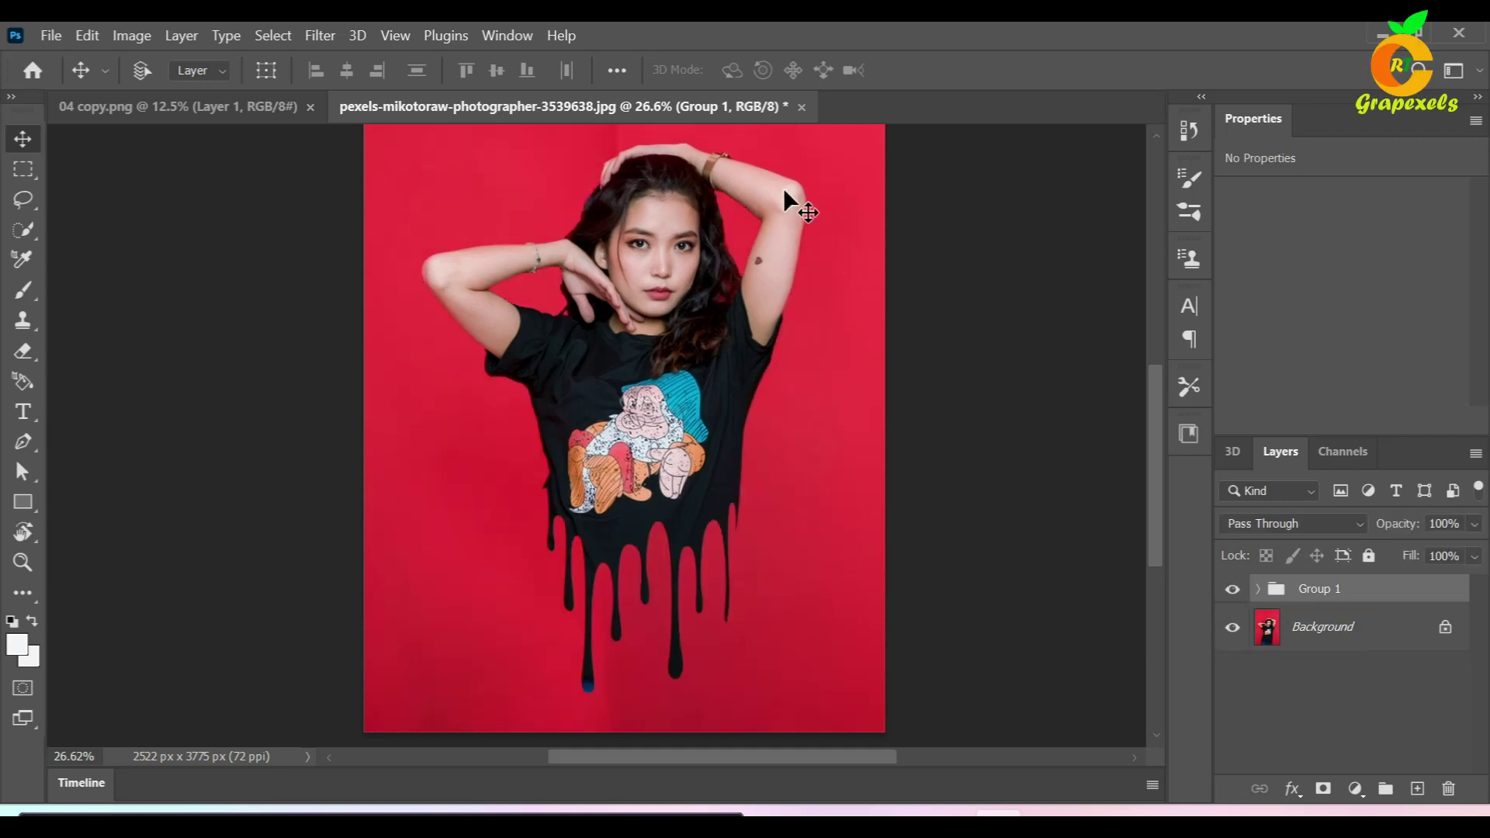
pyautogui.click(802, 107)
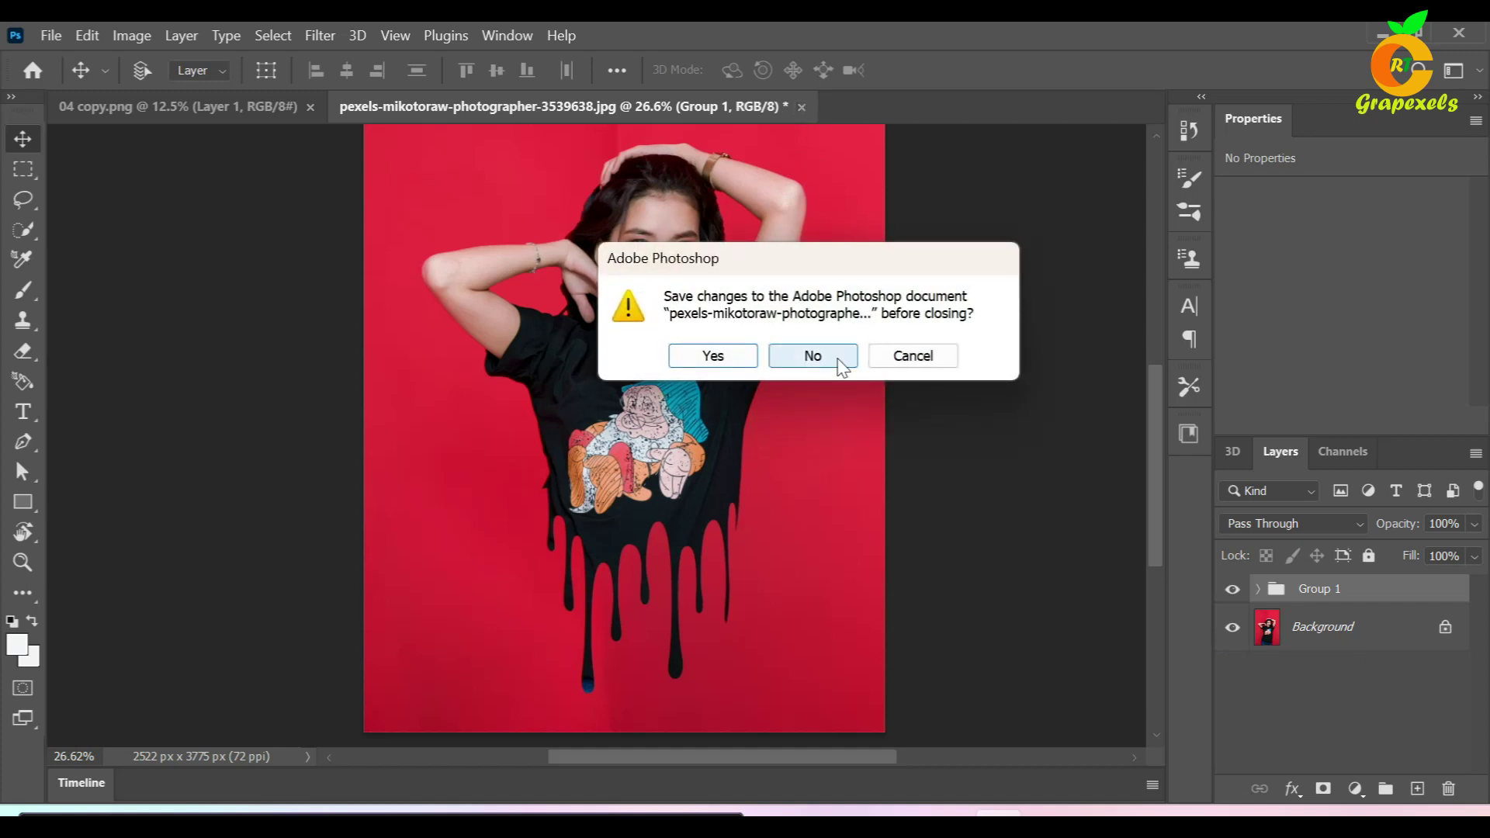
pyautogui.click(813, 355)
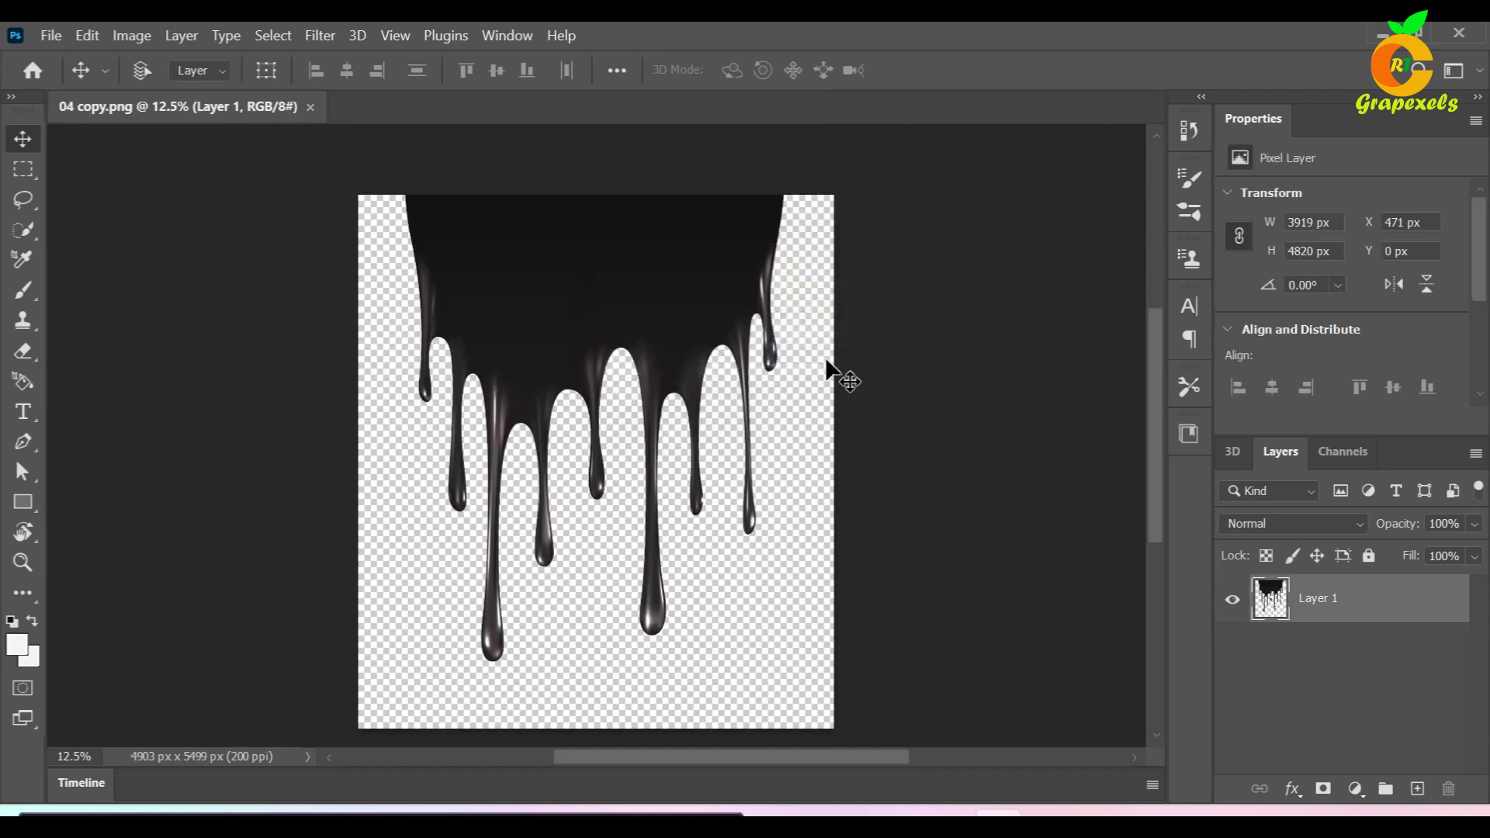
# Step: Close 04 copy.png, then reopen it together with the pexels red-background t-shirt photo
pyautogui.click(310, 107)
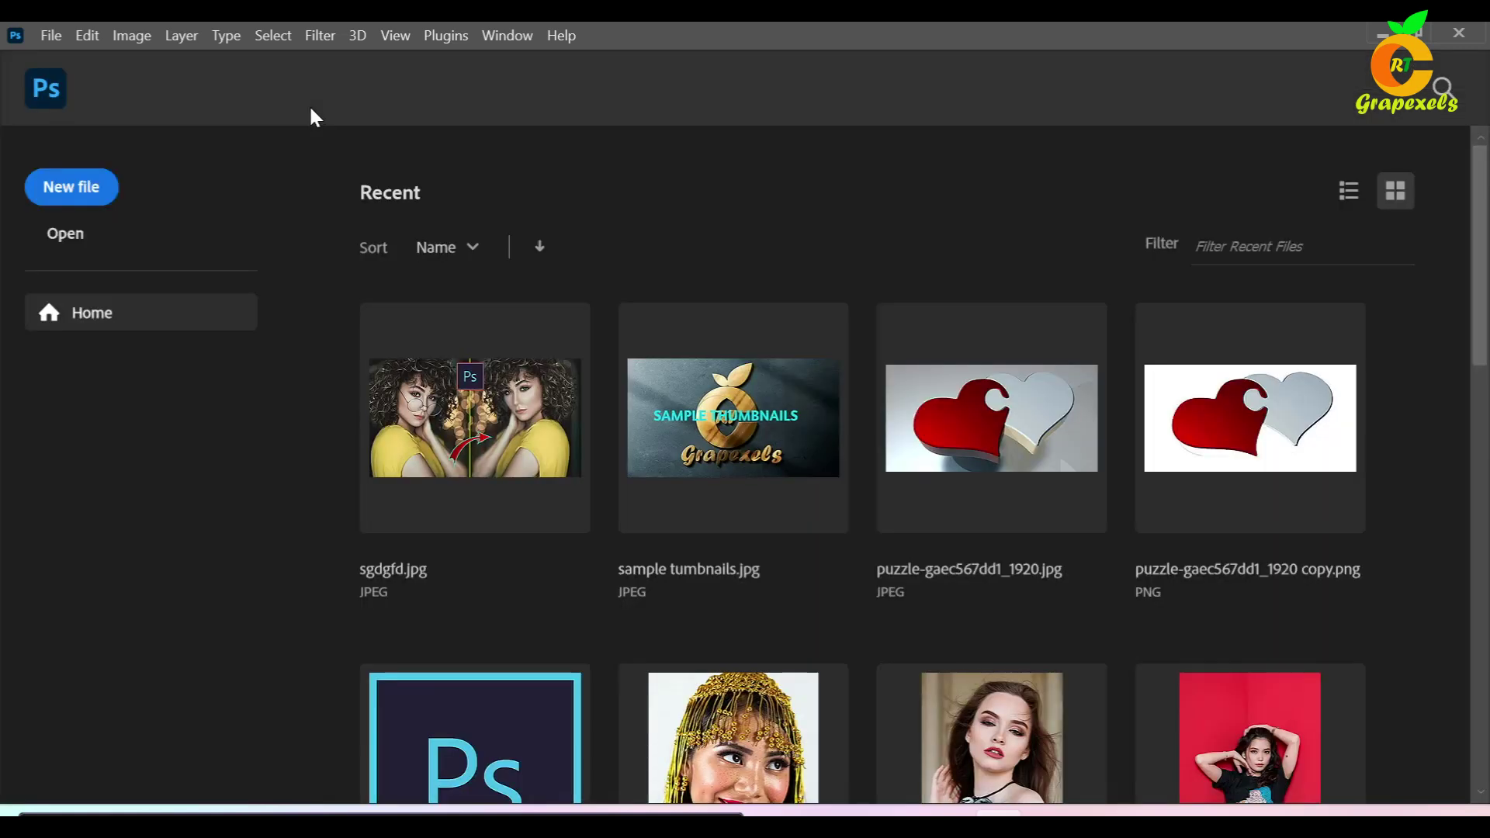
pyautogui.click(72, 237)
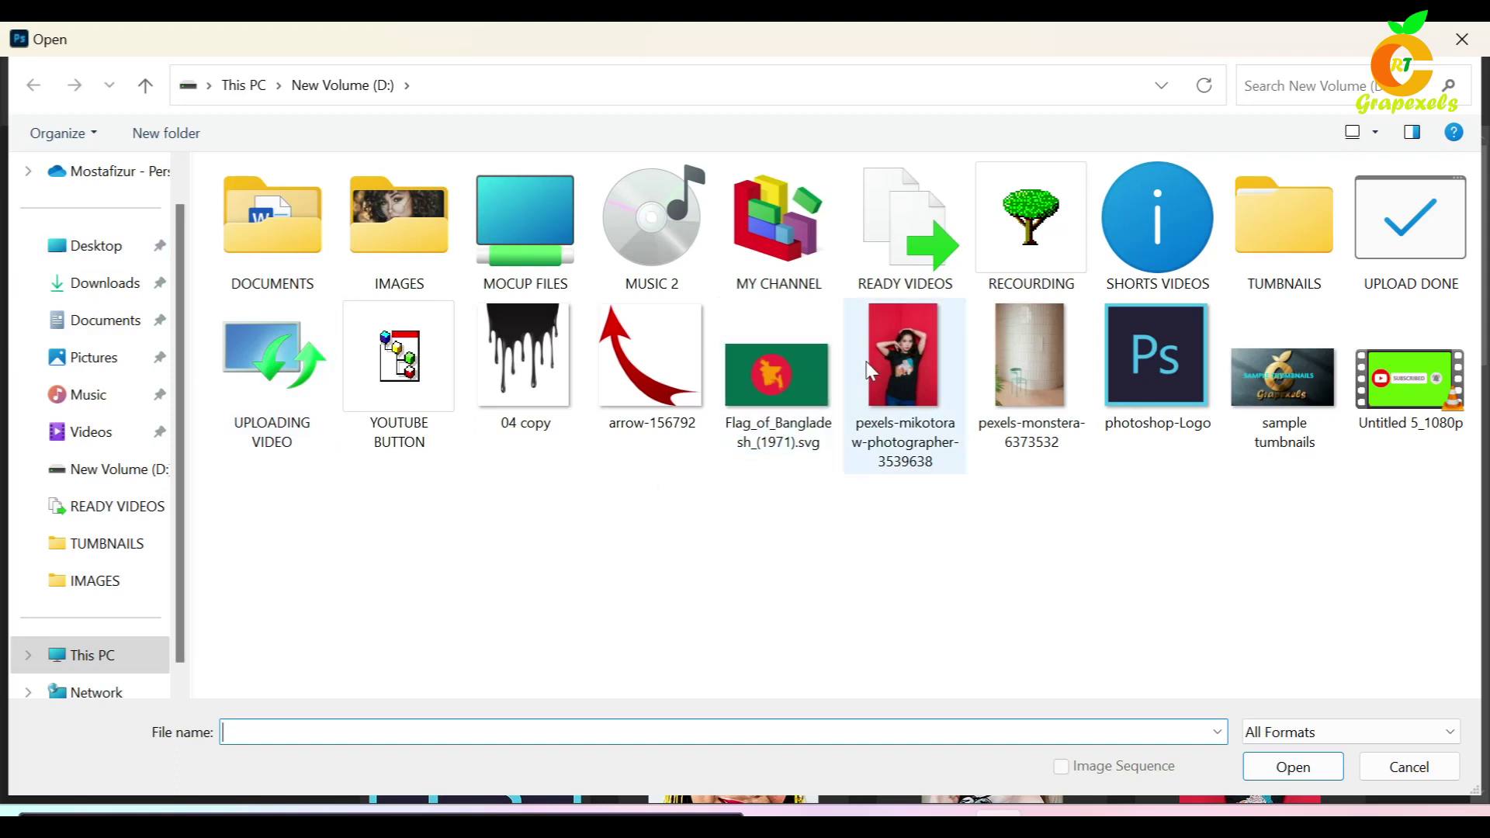
pyautogui.click(909, 359)
pyautogui.keyDown('ctrl'); pyautogui.click(516, 412); pyautogui.keyUp('ctrl')
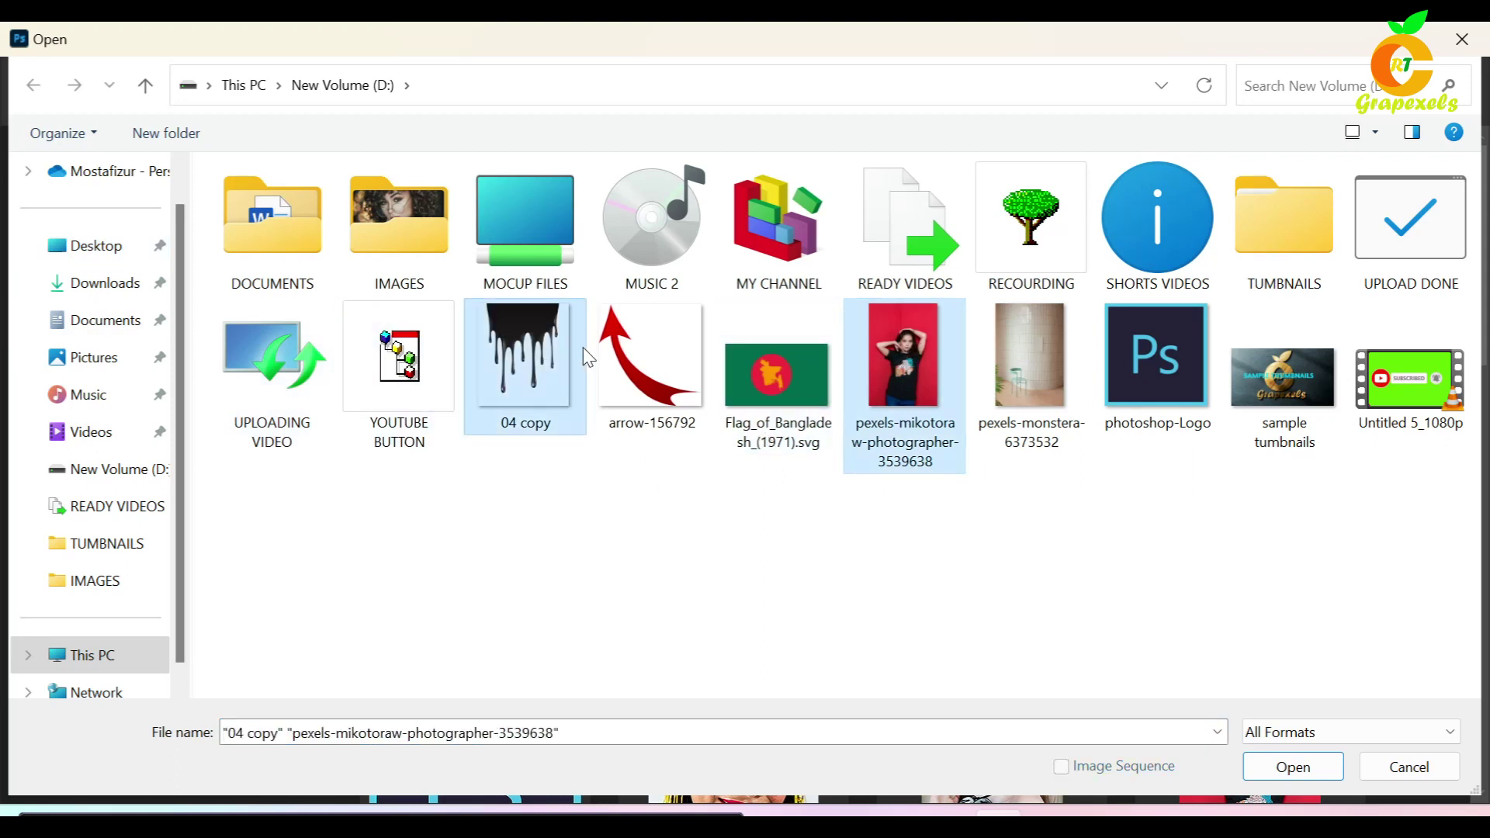
pyautogui.click(1264, 776)
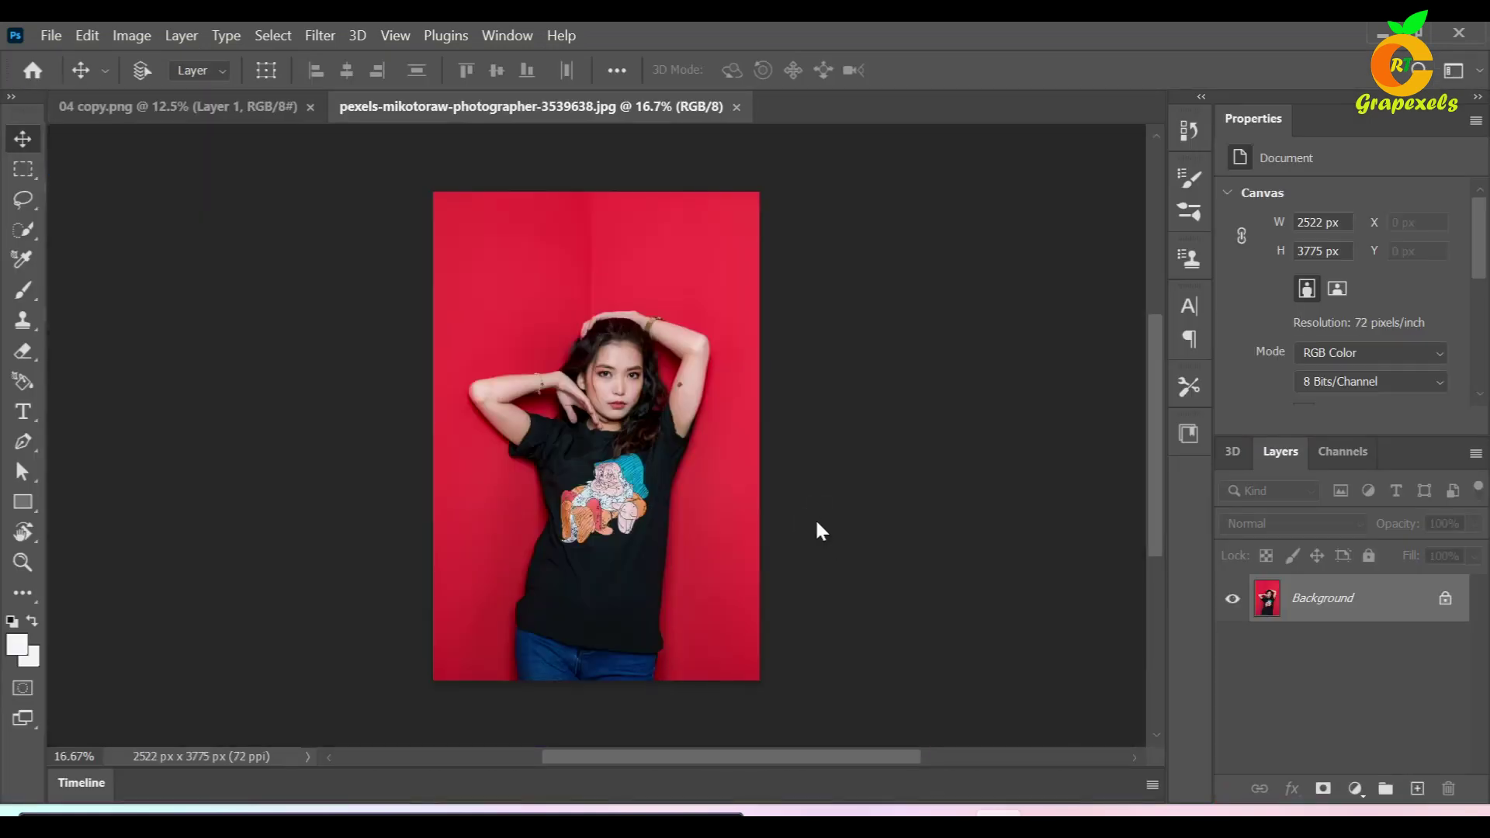
pyautogui.scroll(3, 718, 501)
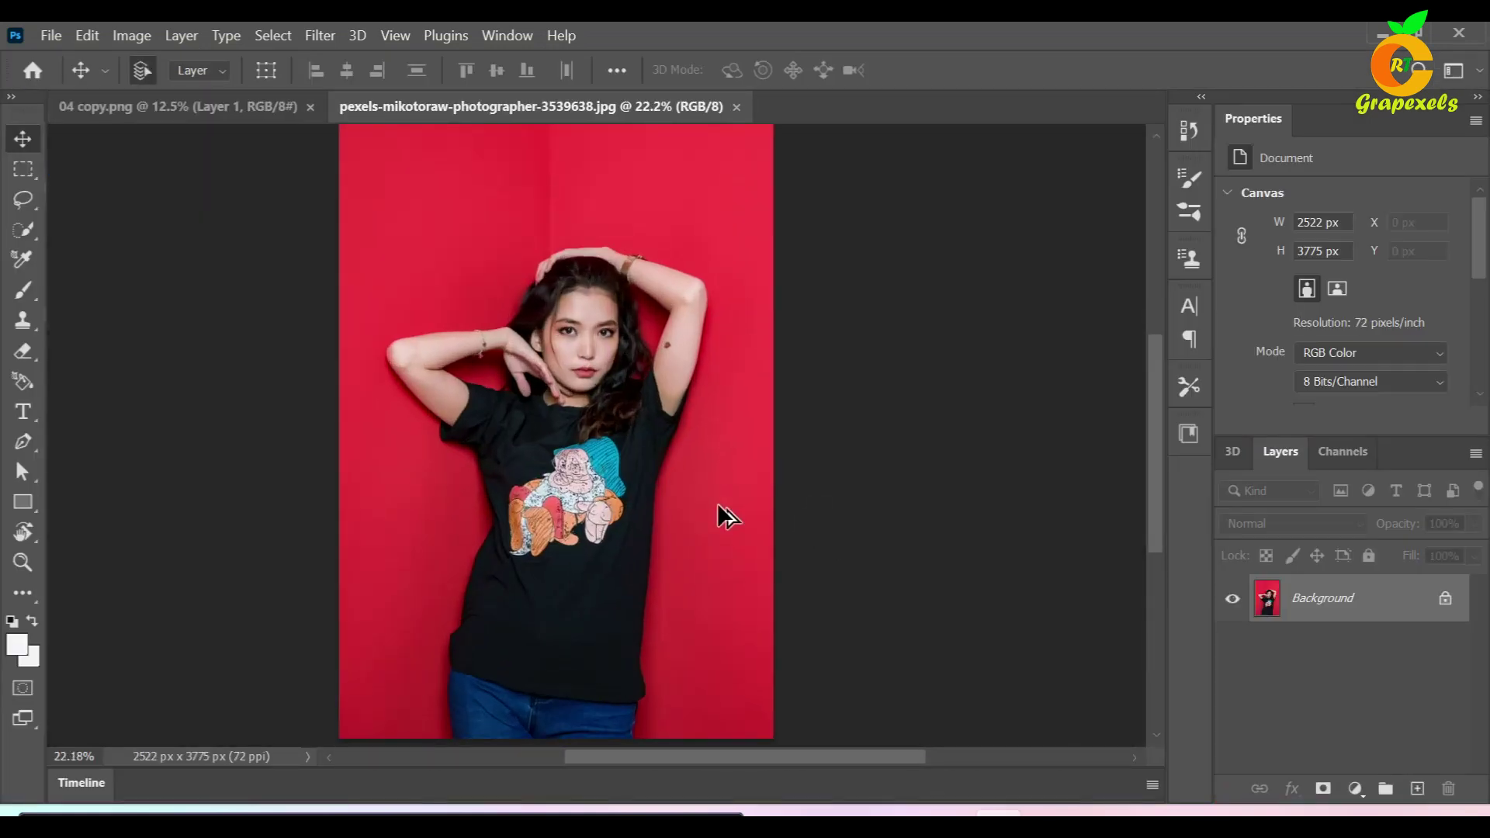
# Step: Duplicate the Background layer, hide the original, and select the woman with Select > Subject
pyautogui.moveTo(610, 499); pyautogui.dragTo(672, 494)
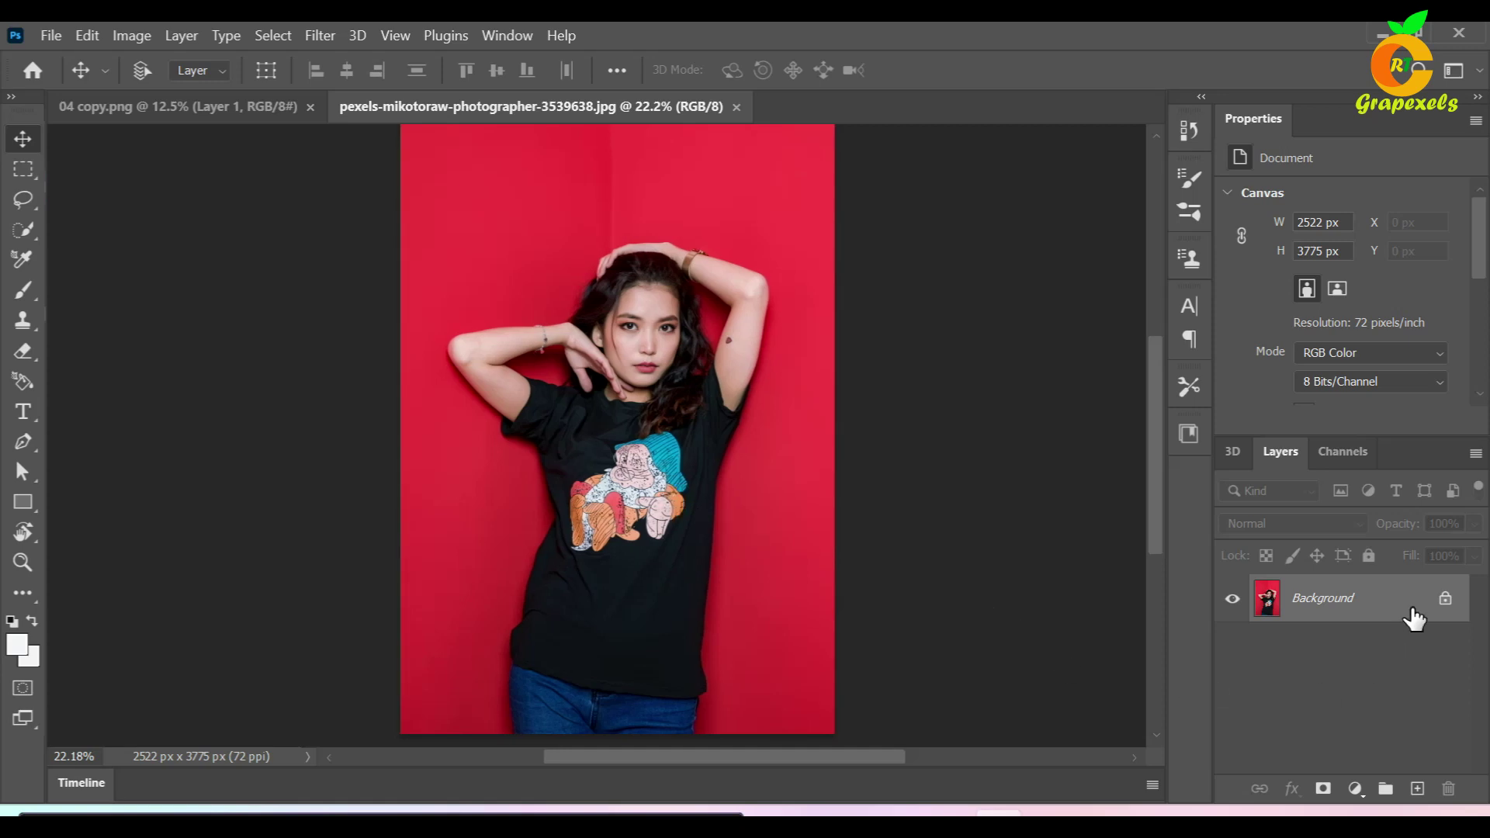
pyautogui.moveTo(1412, 617); pyautogui.dragTo(1417, 789)
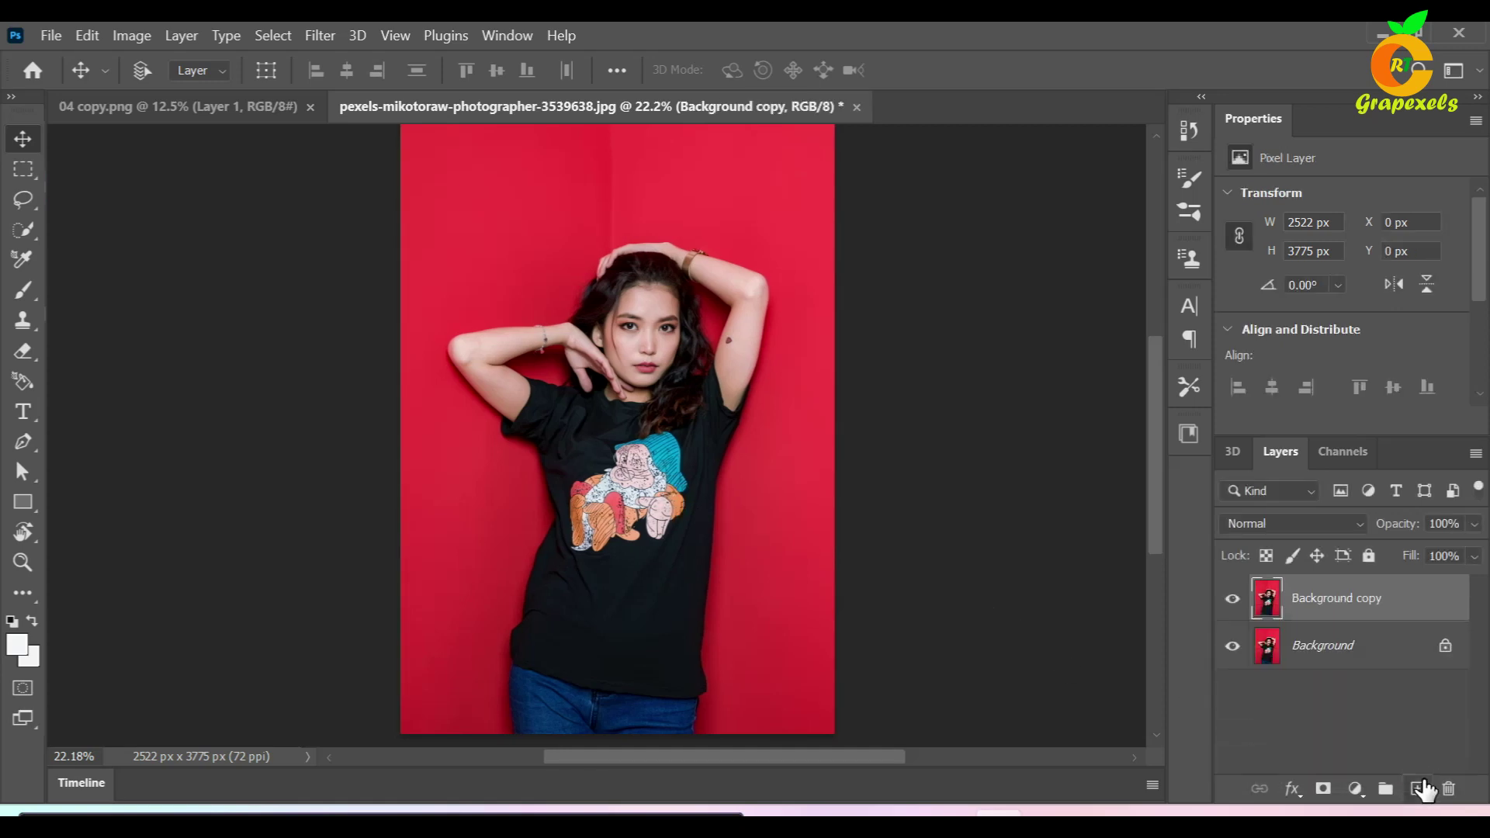
pyautogui.click(1232, 646)
pyautogui.click(272, 36)
pyautogui.click(295, 292)
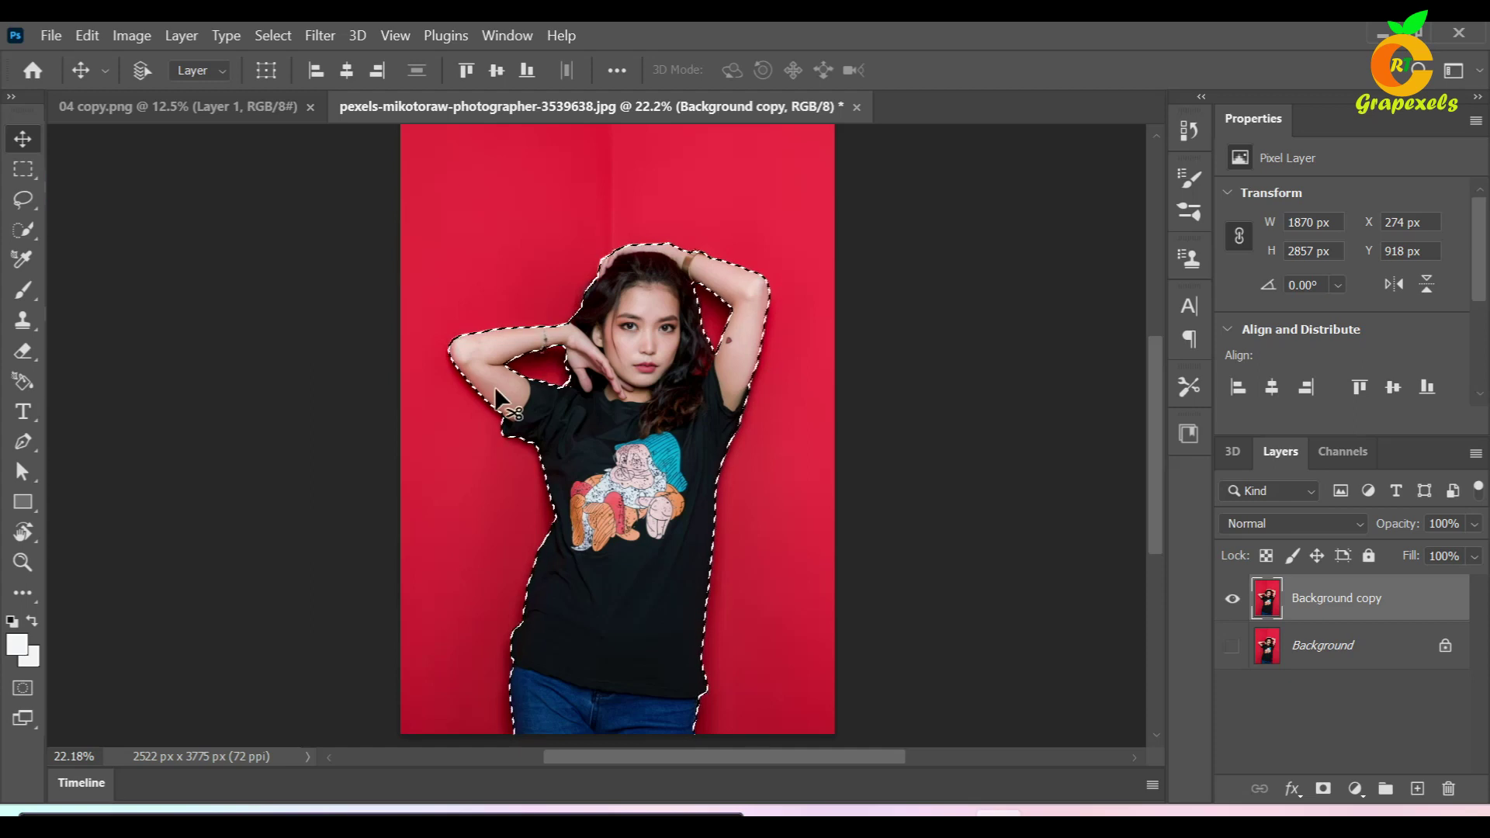
# Step: Copy the woman onto a hidden Layer 1 and reload her outline as a selection on Background copy
pyautogui.click(181, 35)
pyautogui.moveTo(267, 54)
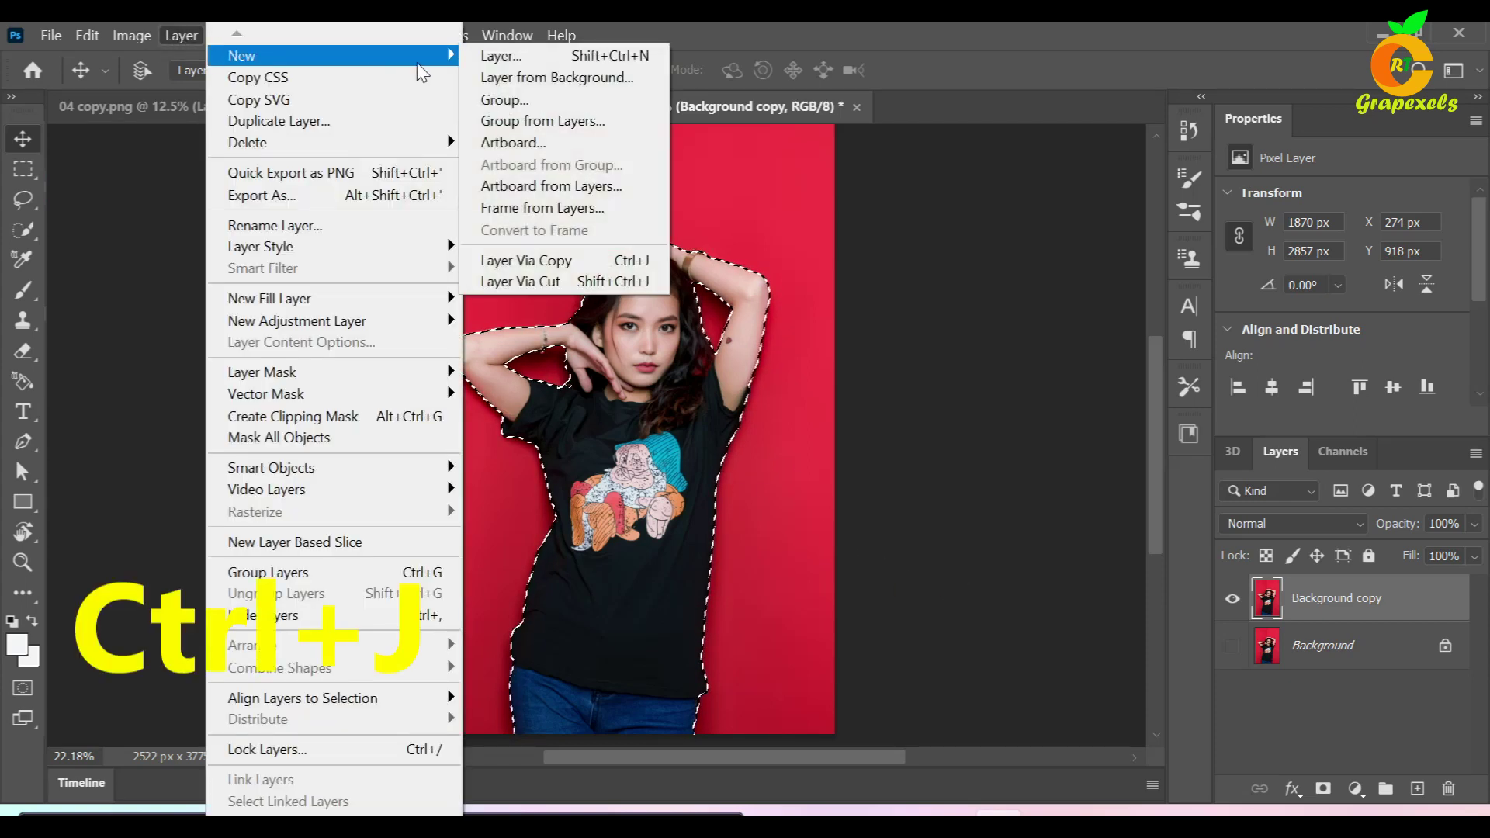
pyautogui.click(546, 261)
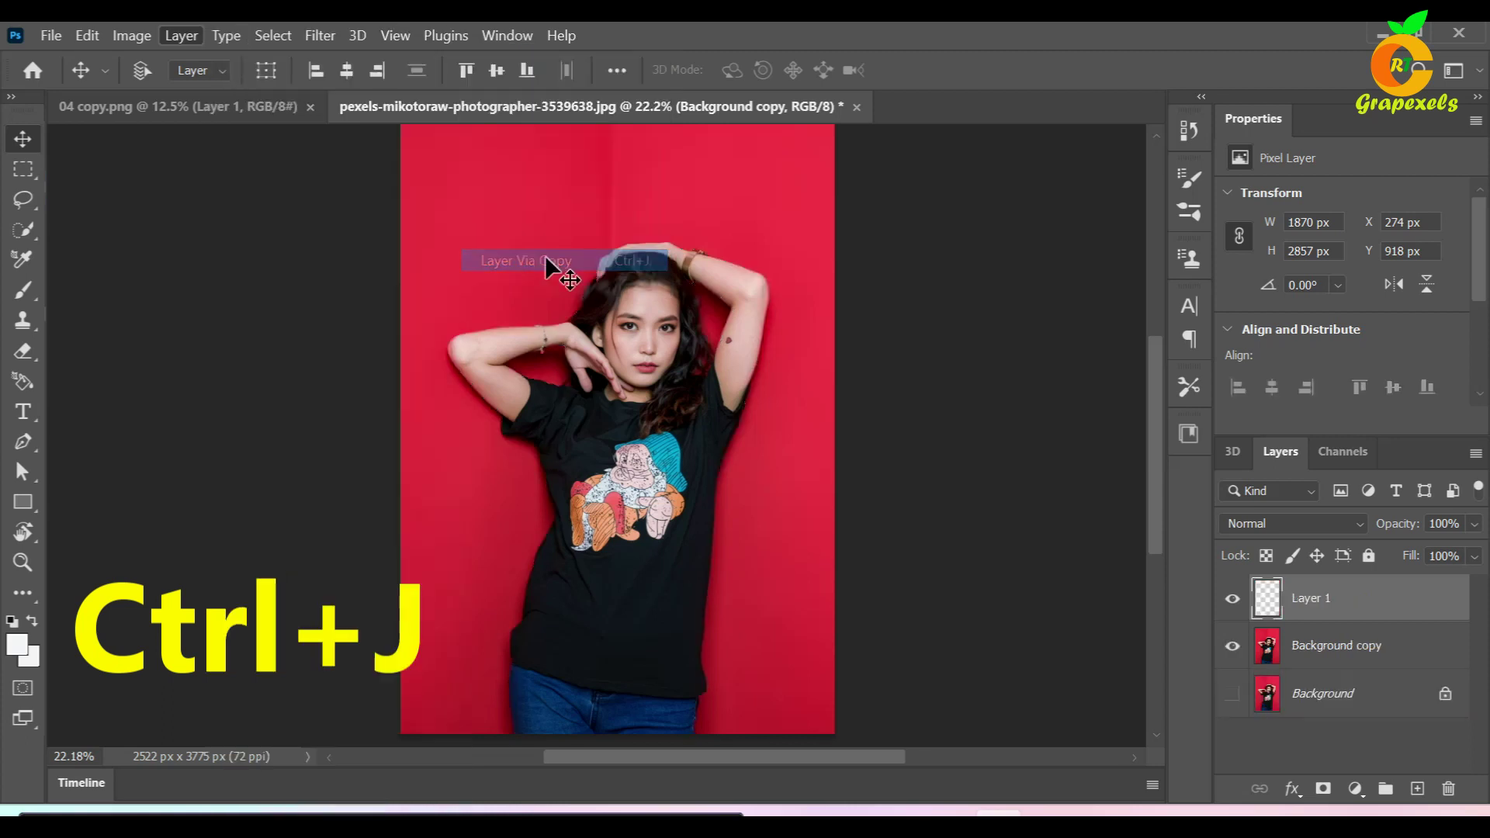
pyautogui.click(1232, 599)
pyautogui.click(1323, 658)
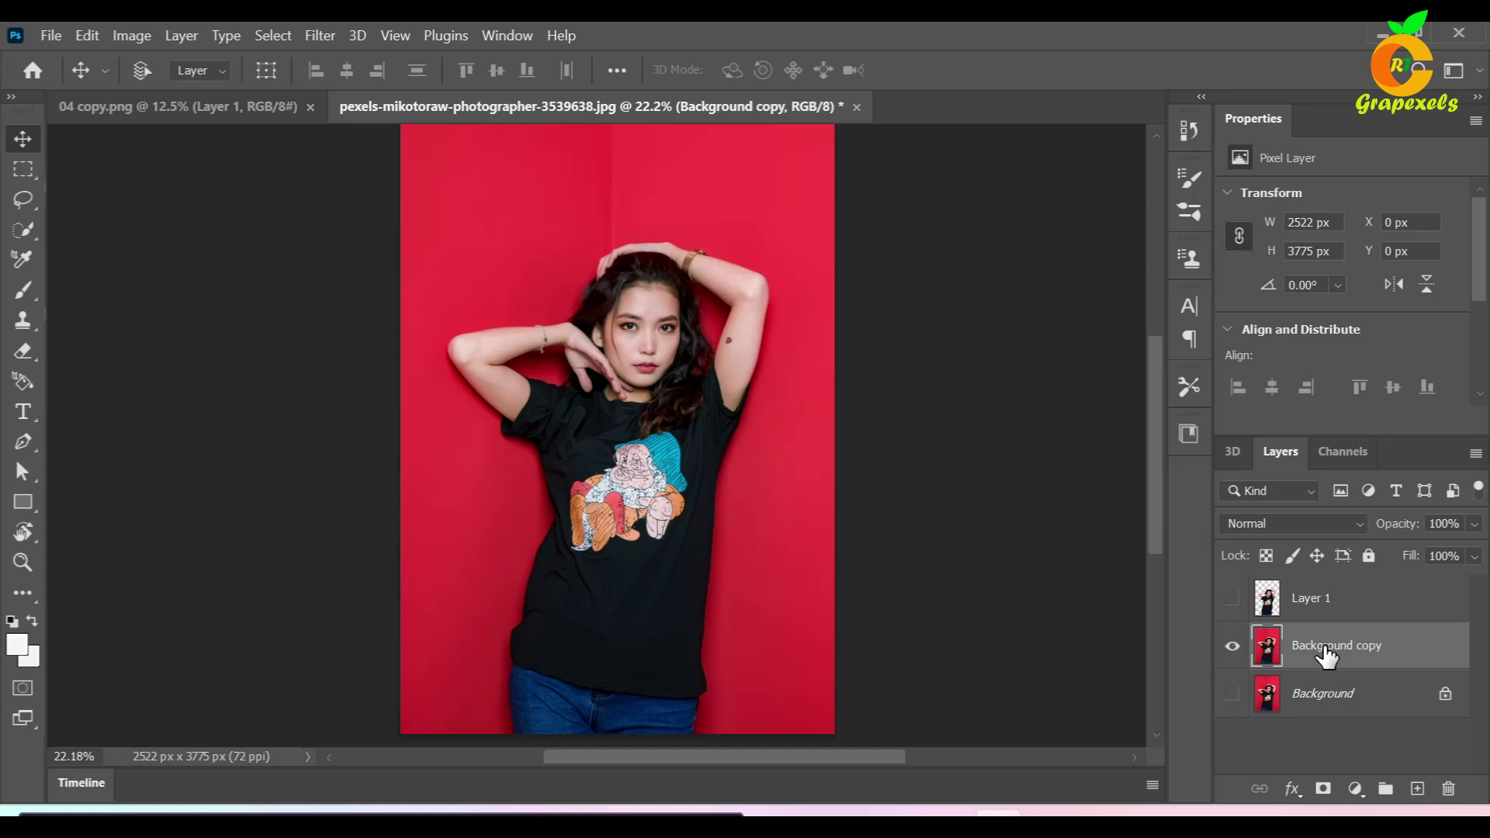
pyautogui.keyDown('ctrl'); pyautogui.click(1268, 599); pyautogui.keyUp('ctrl')
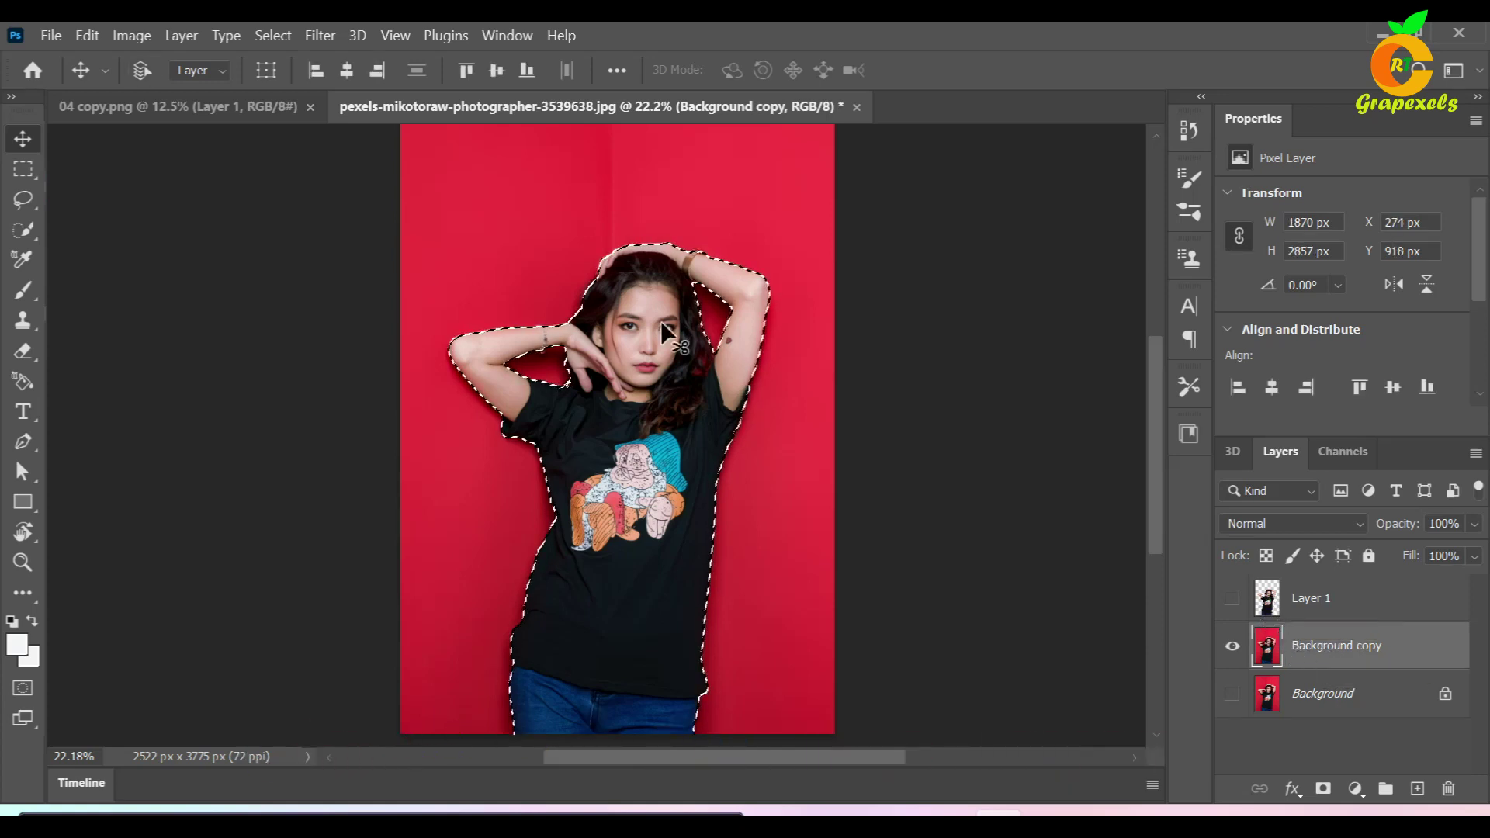
pyautogui.click(272, 35)
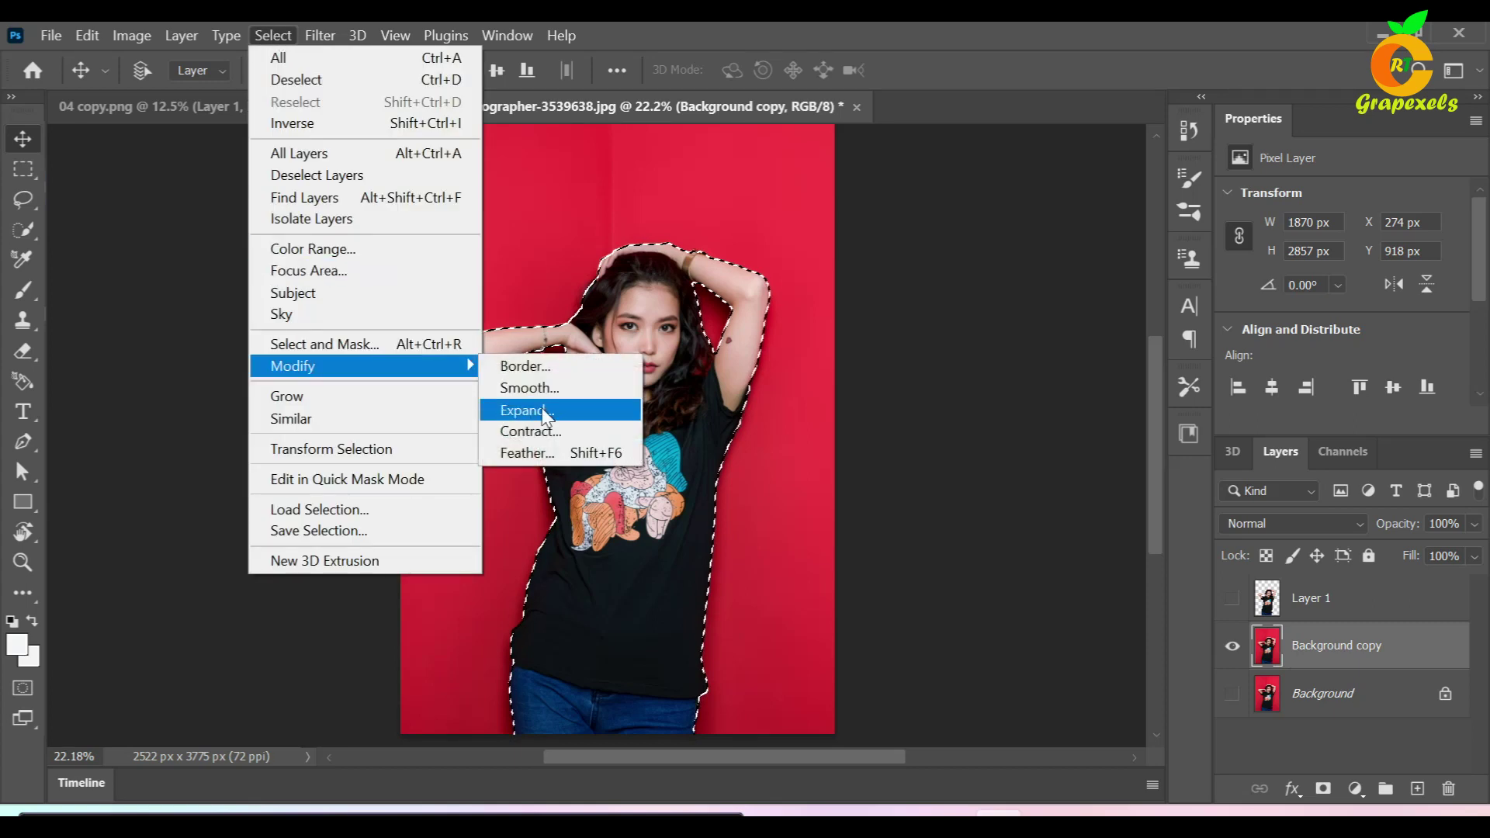
# Step: Expand the selection by 5 px and Content-Aware Fill the woman out of Background copy
pyautogui.moveTo(292, 366)
pyautogui.click(536, 409)
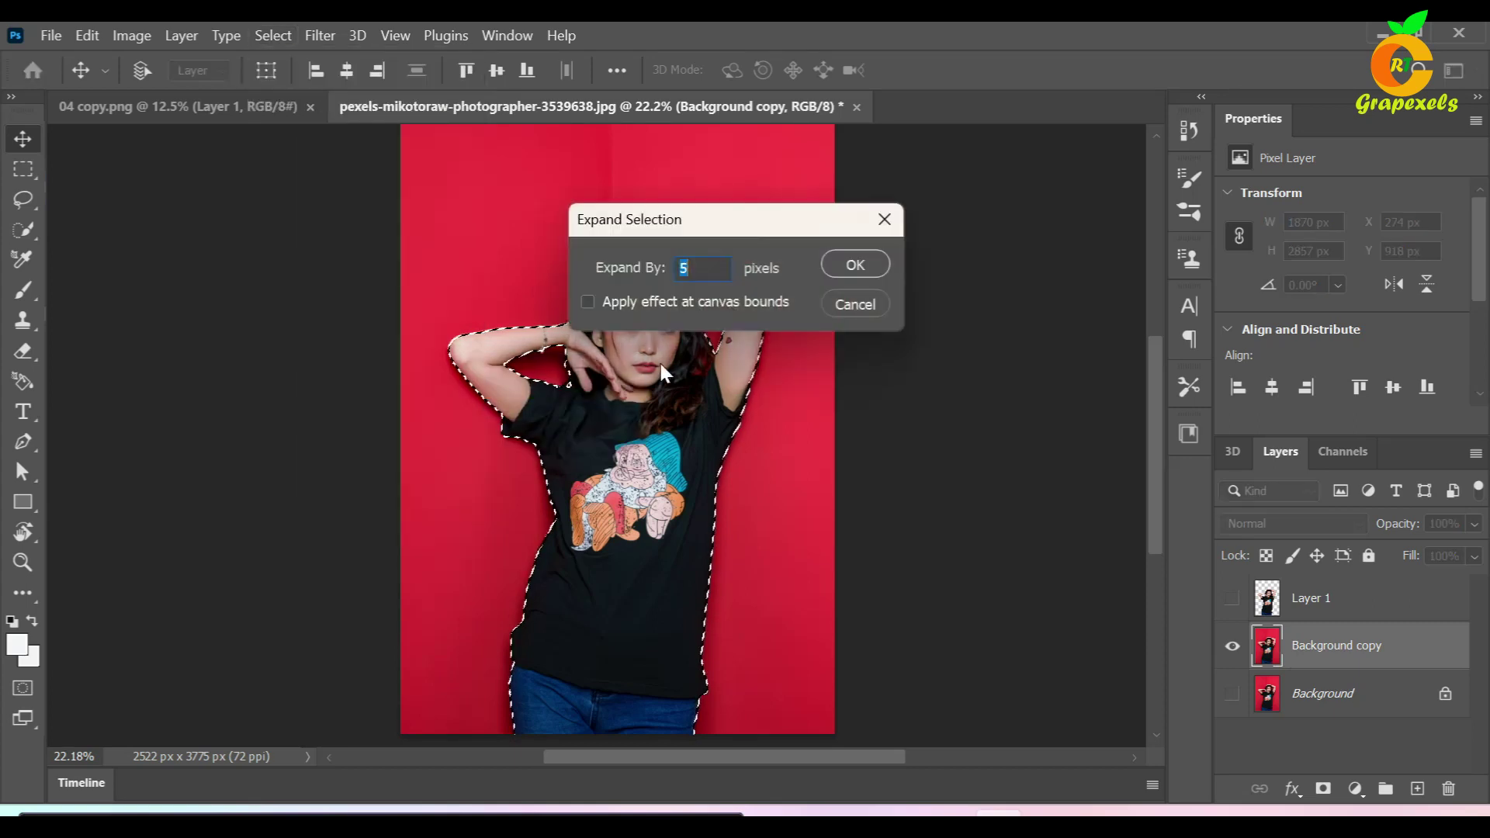
pyautogui.click(855, 265)
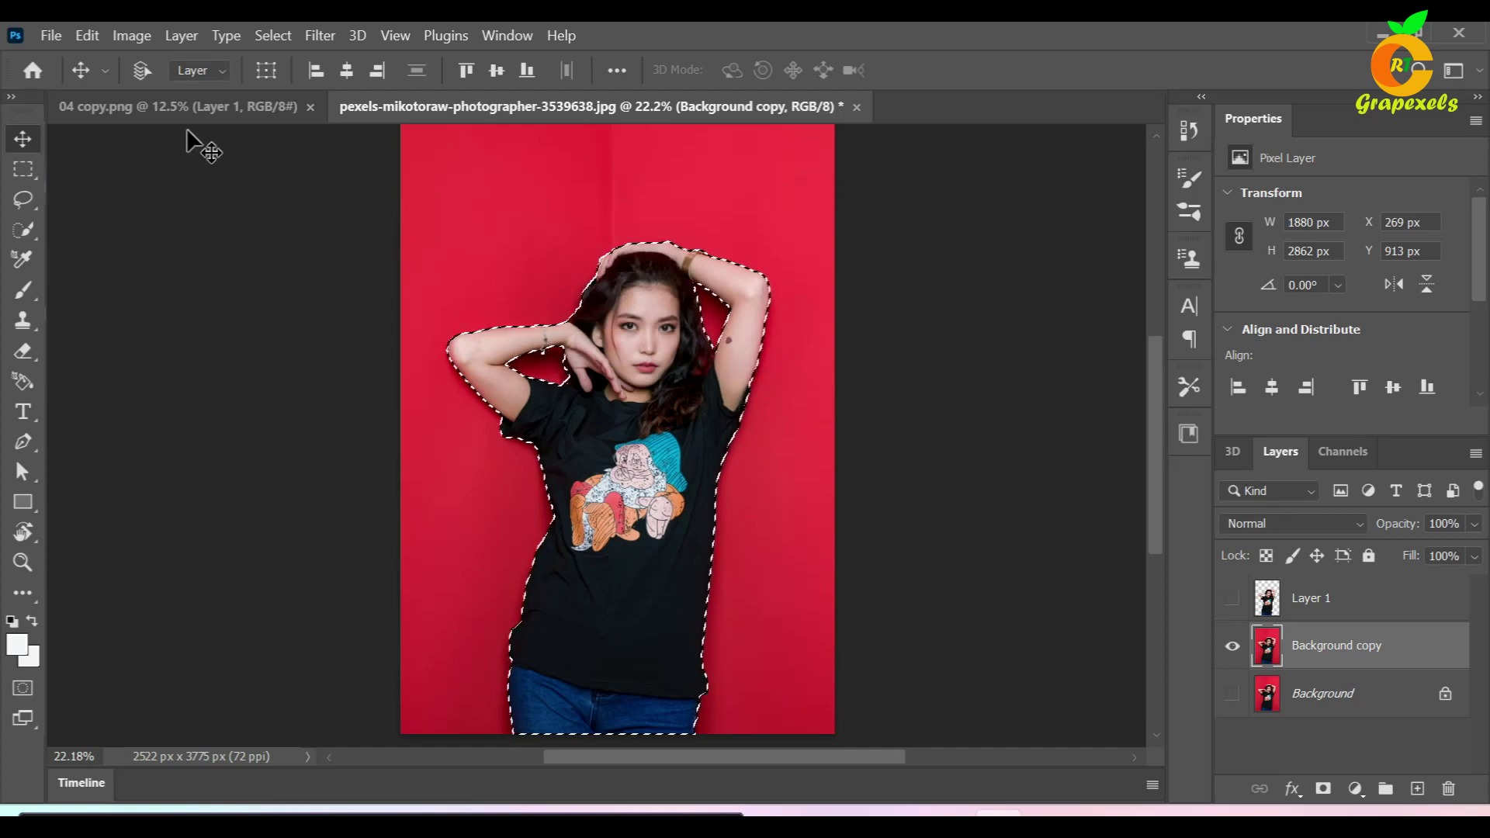
pyautogui.click(85, 33)
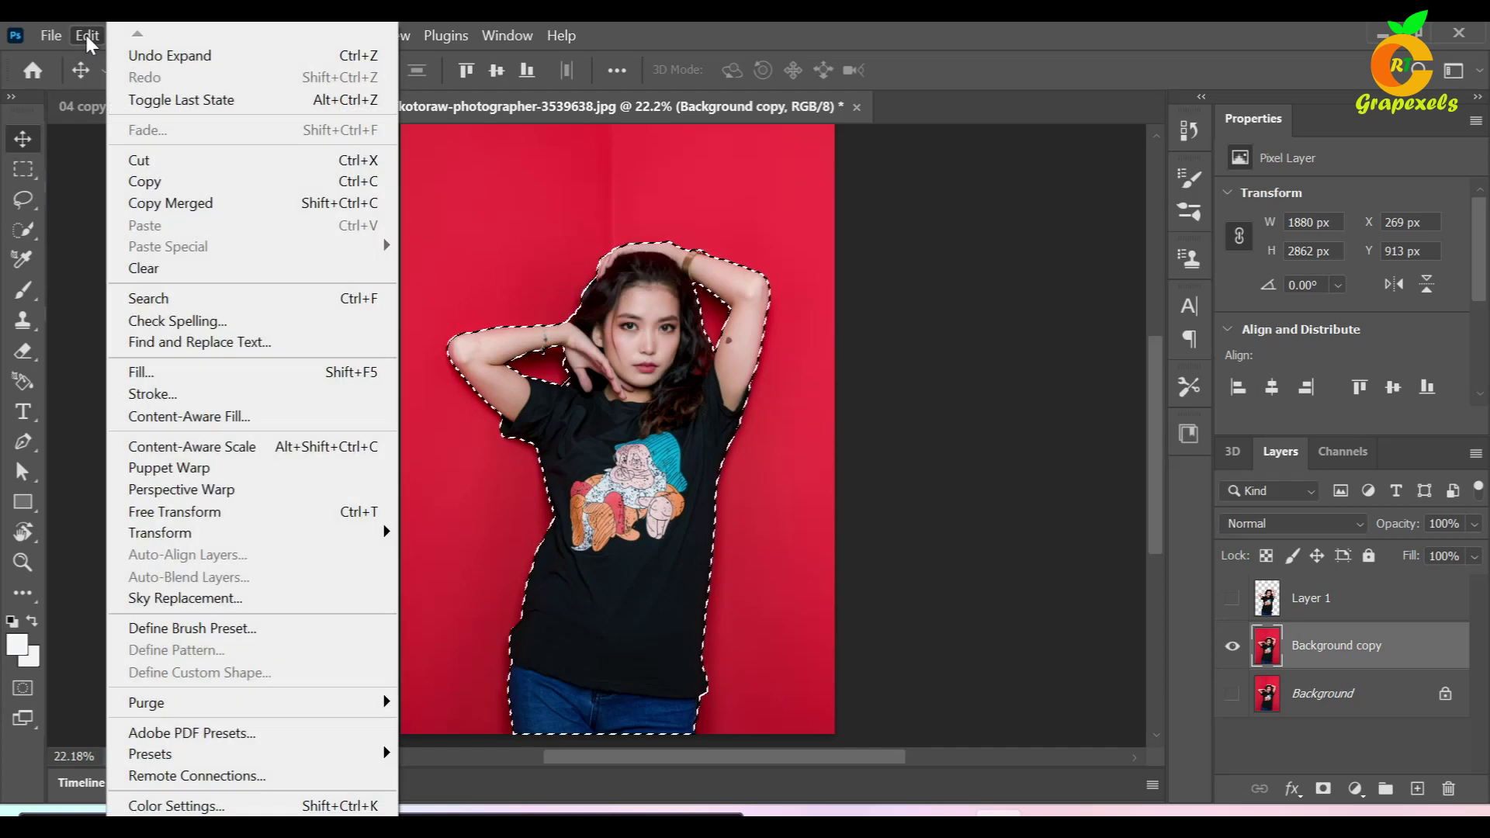
pyautogui.click(169, 375)
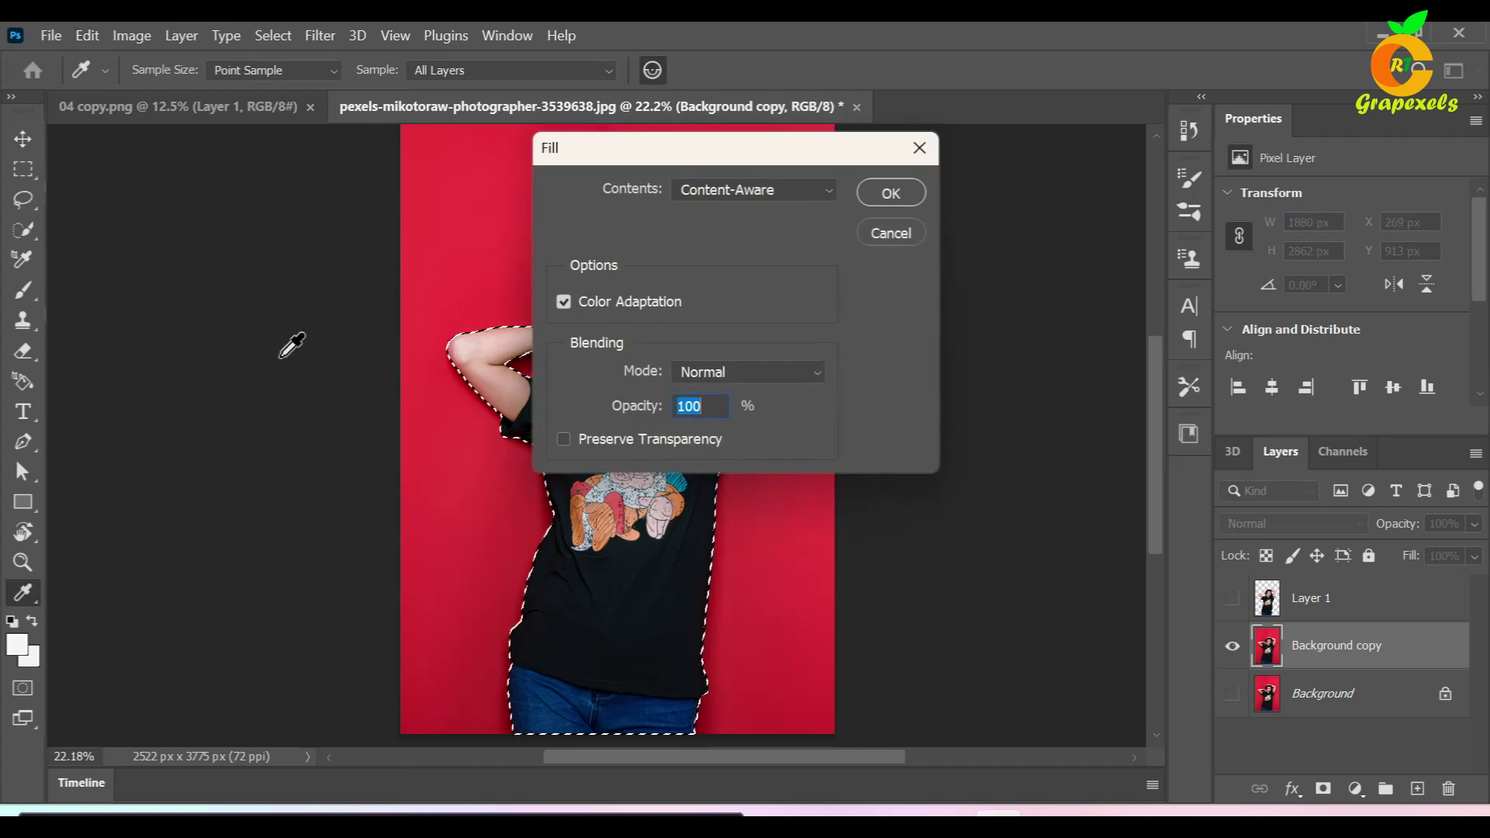
pyautogui.click(889, 194)
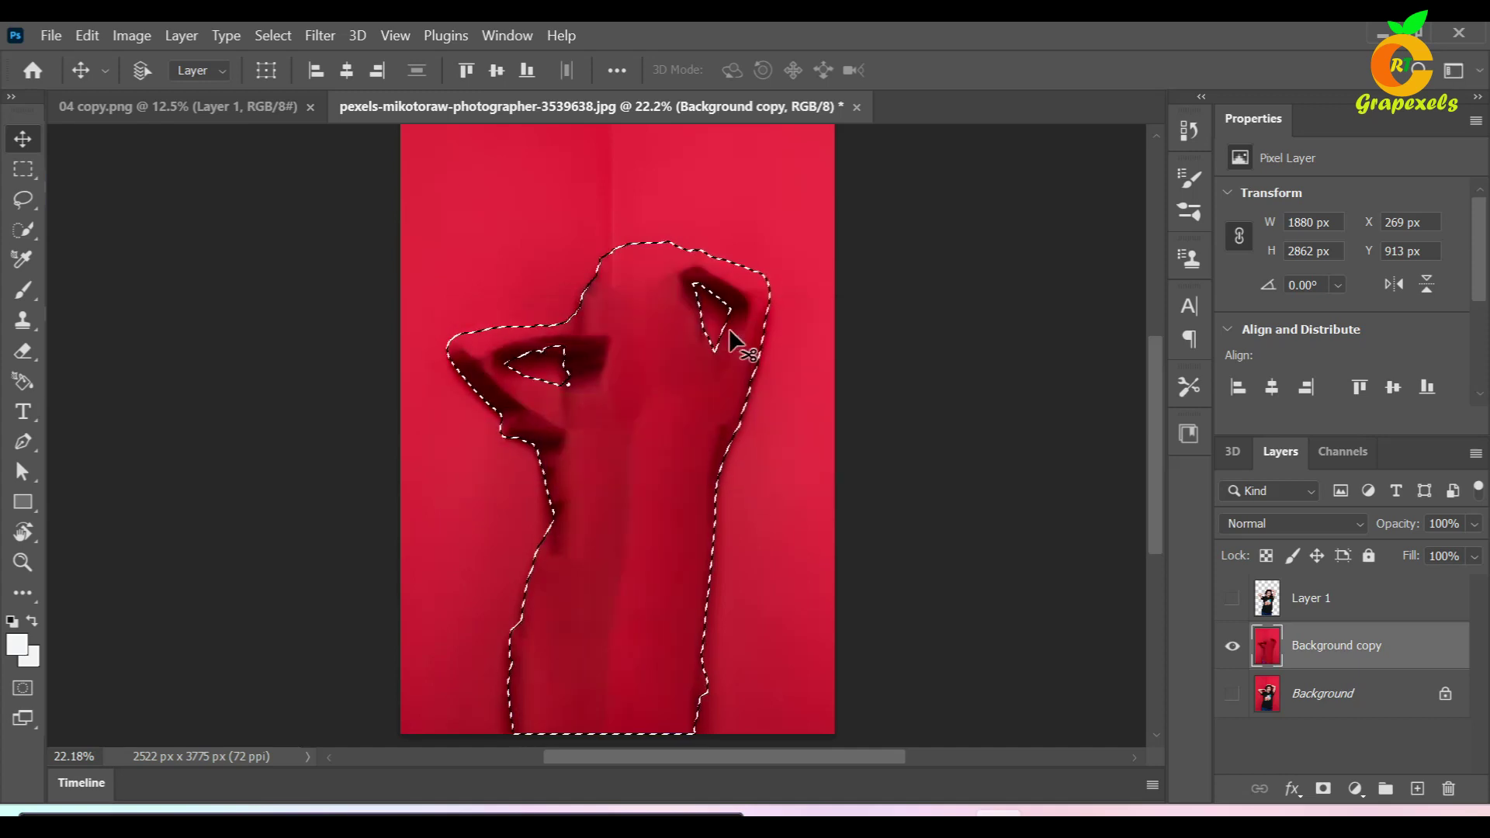
pyautogui.rightClick(34, 196)
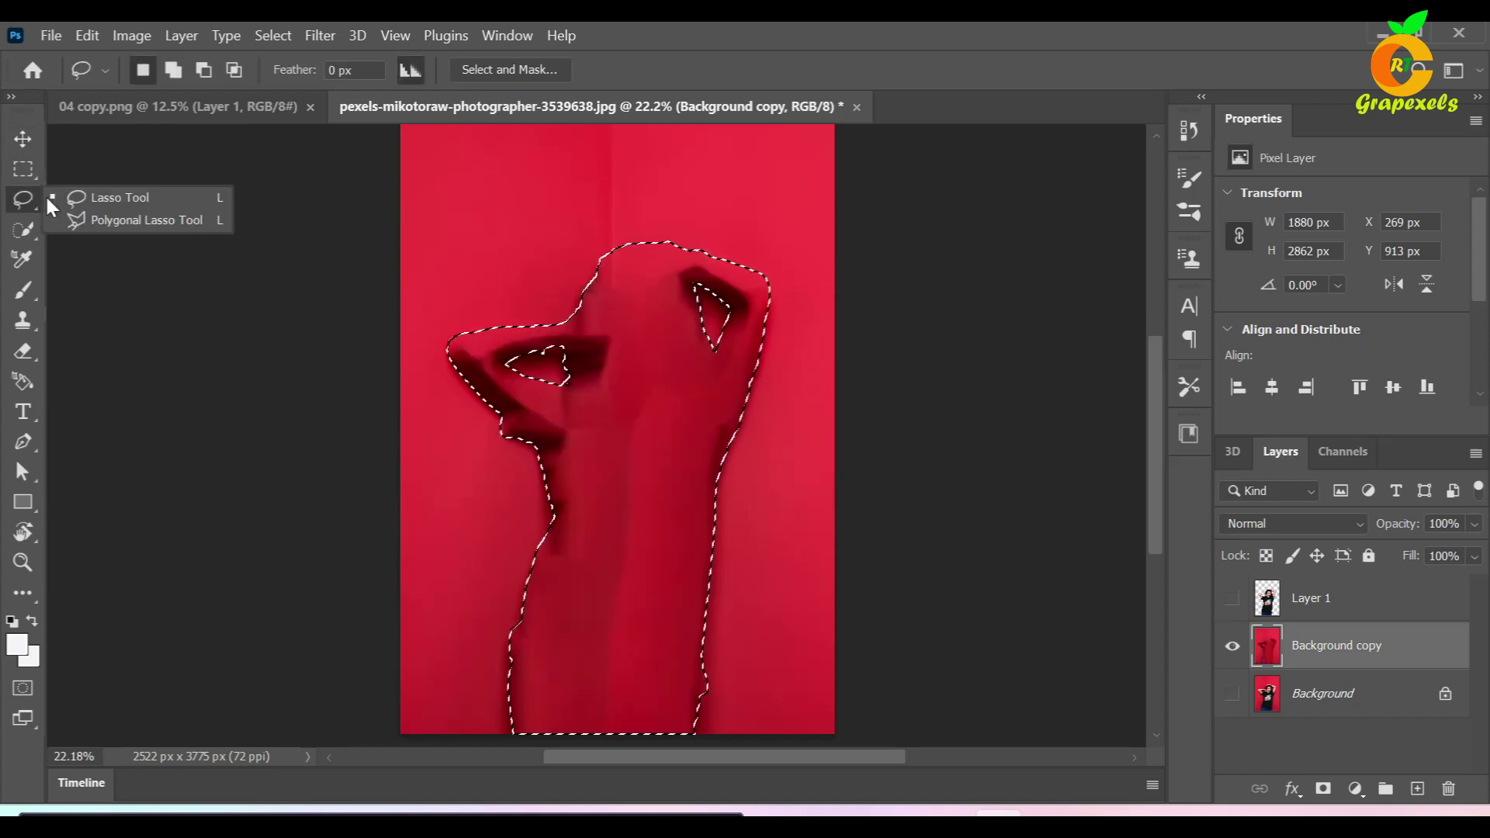
# Step: Lasso around the smeared silhouette and Content-Aware Fill it with red background
pyautogui.click(62, 194)
pyautogui.moveTo(400, 240); pyautogui.dragTo(480, 225)
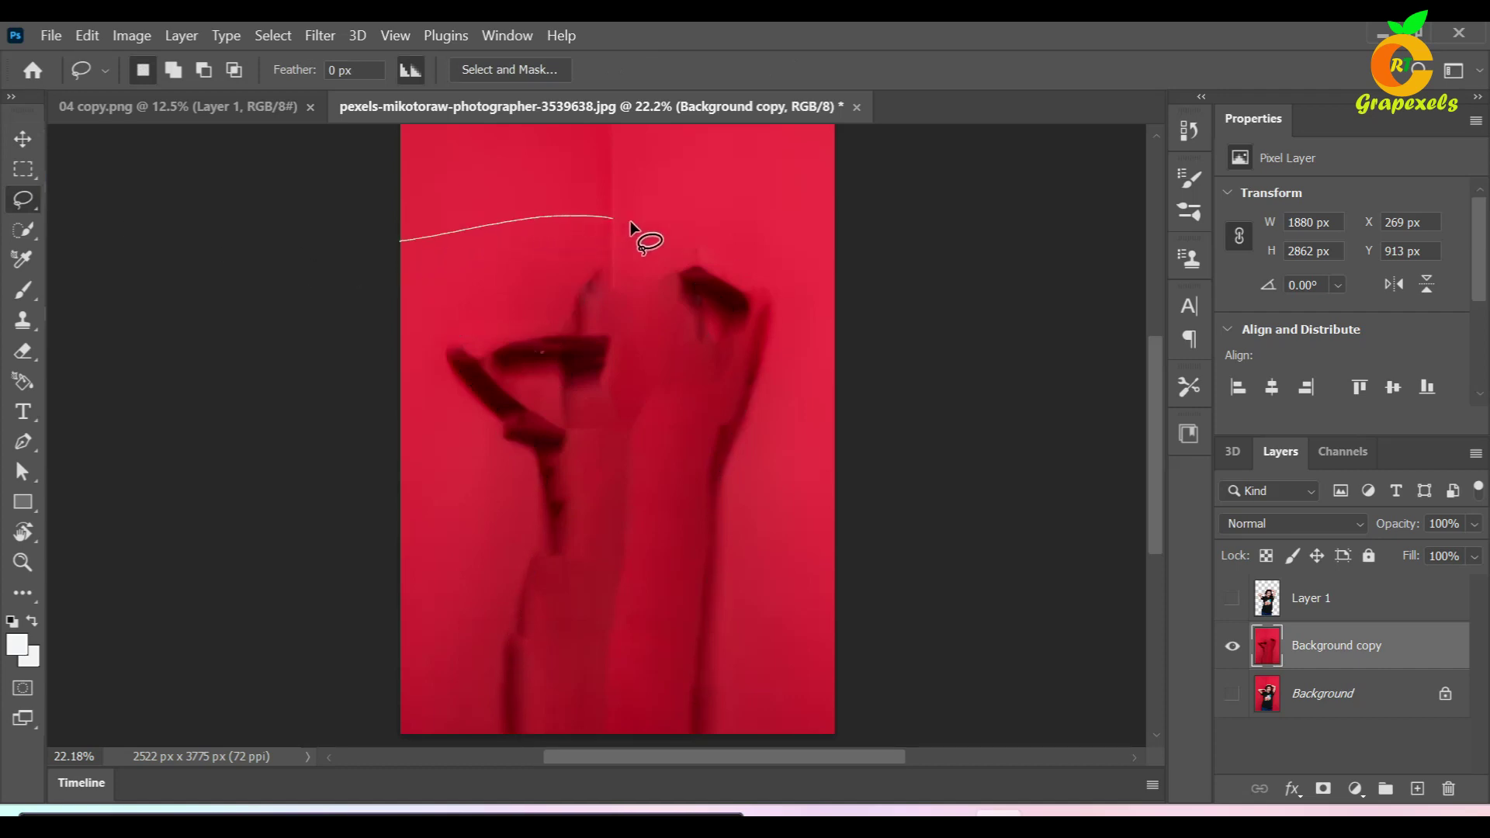
pyautogui.moveTo(770, 260); pyautogui.dragTo(450, 682)
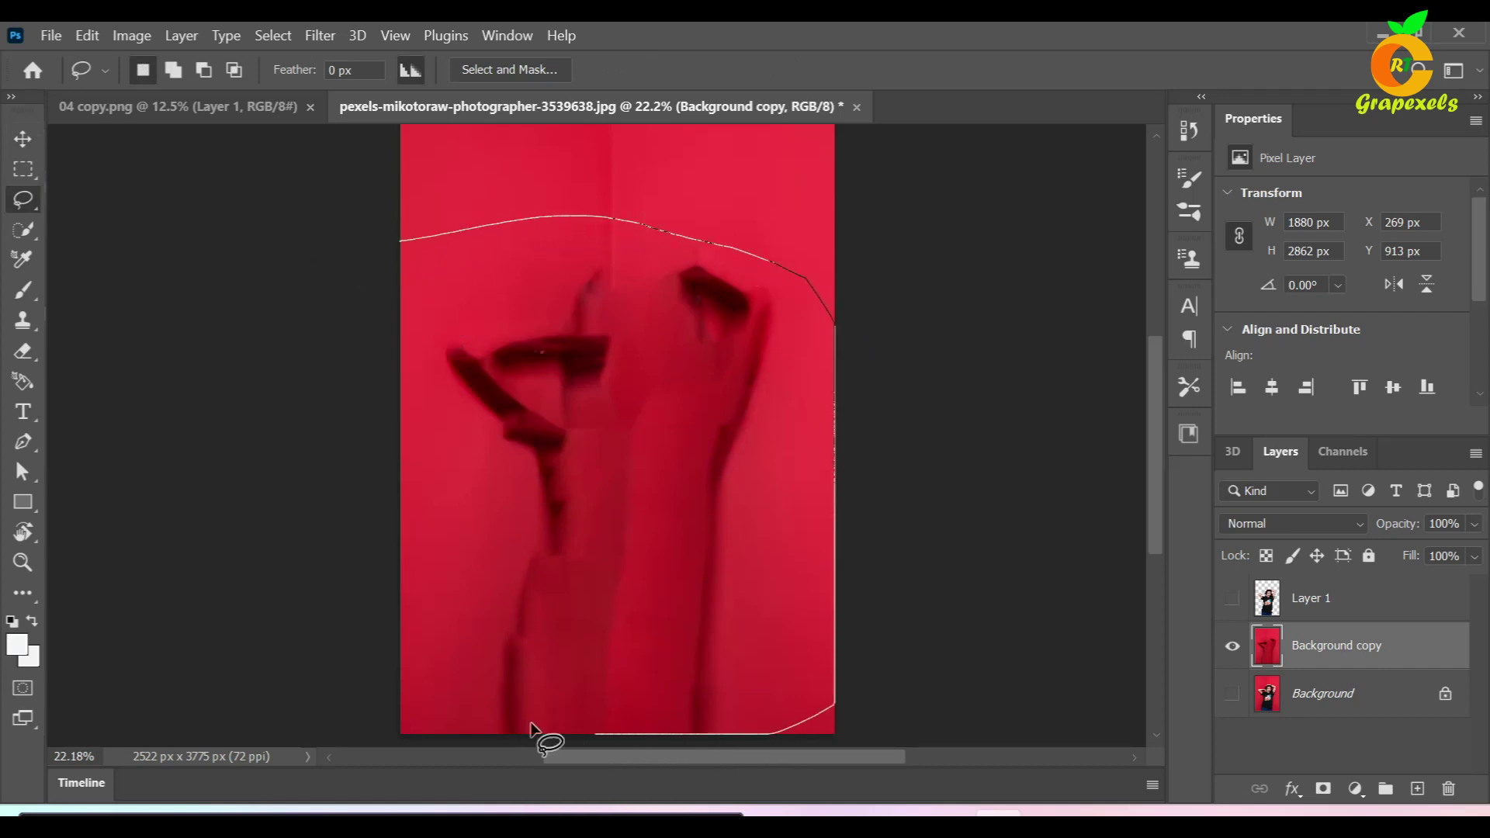
pyautogui.moveTo(451, 683); pyautogui.dragTo(427, 221)
pyautogui.rightClick(500, 296)
pyautogui.click(536, 583)
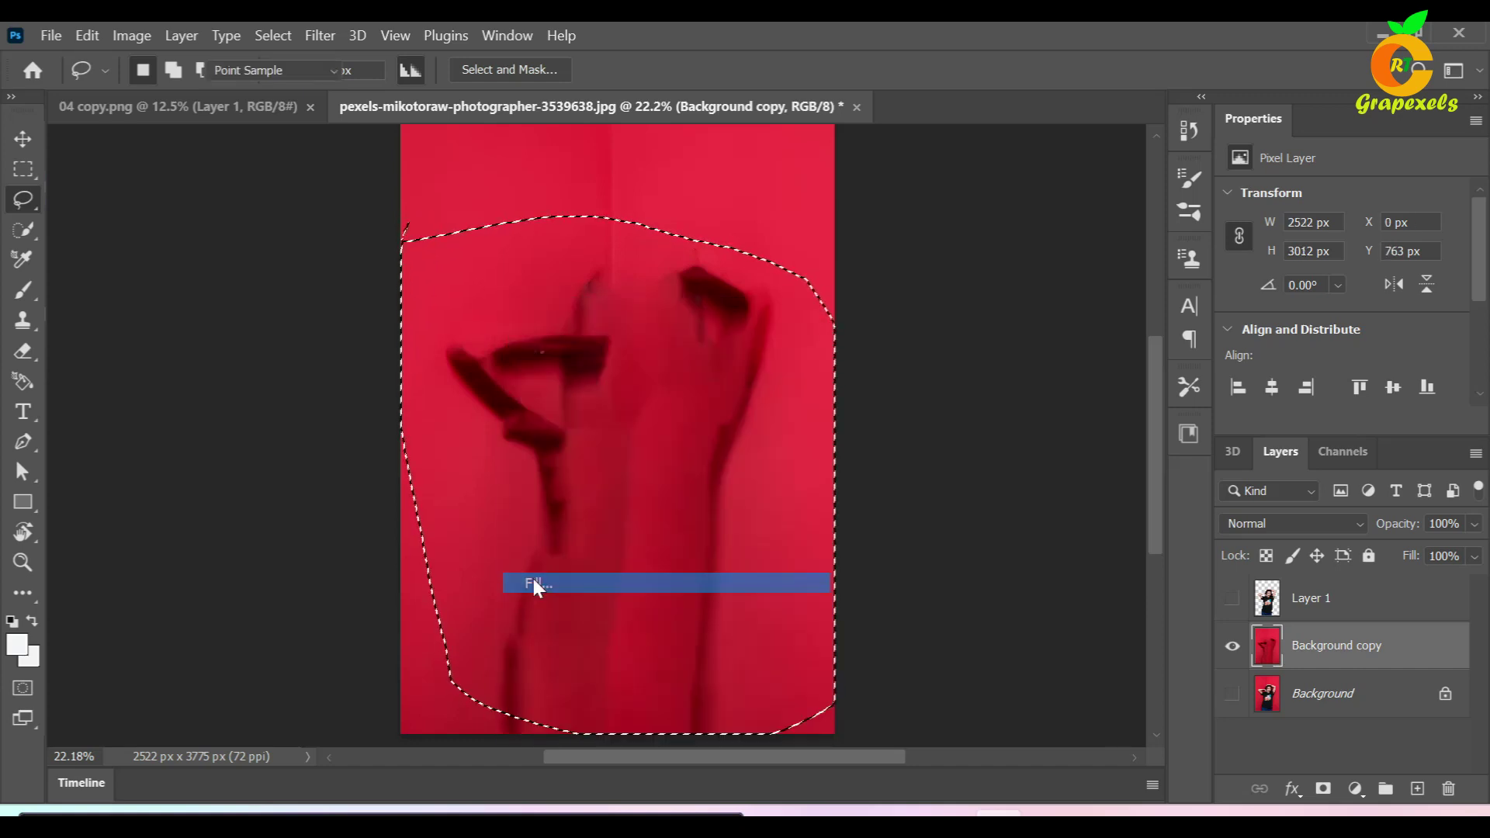
pyautogui.click(872, 194)
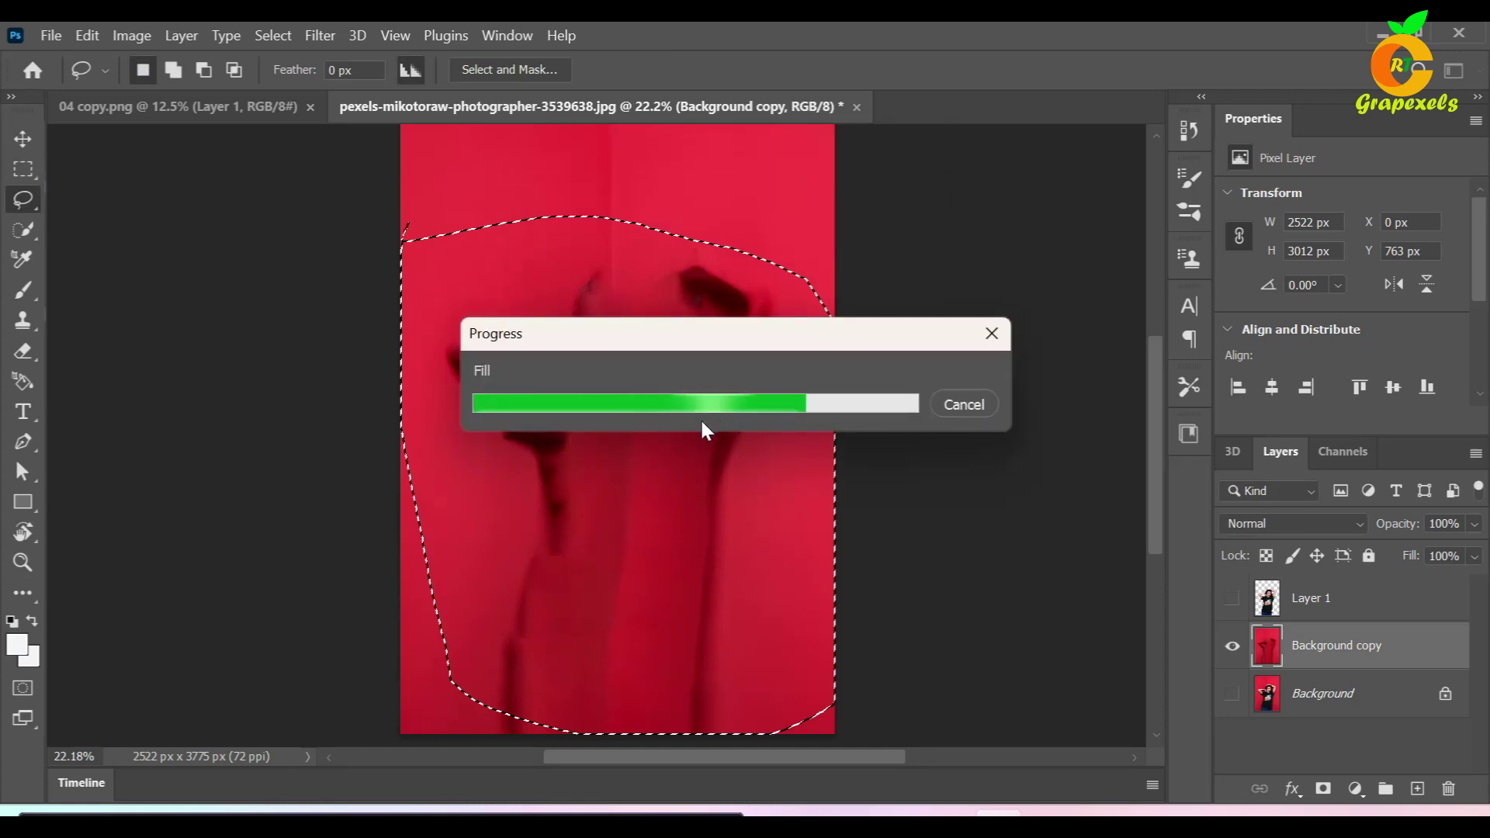
# Step: Move the selection lower, Content-Aware Fill the remaining smudges, deselect, and show Layer 1 again
pyautogui.moveTo(426, 493)
pyautogui.mouseDown()
pyautogui.moveTo(458, 524)
pyautogui.moveTo(389, 575)
pyautogui.mouseUp()
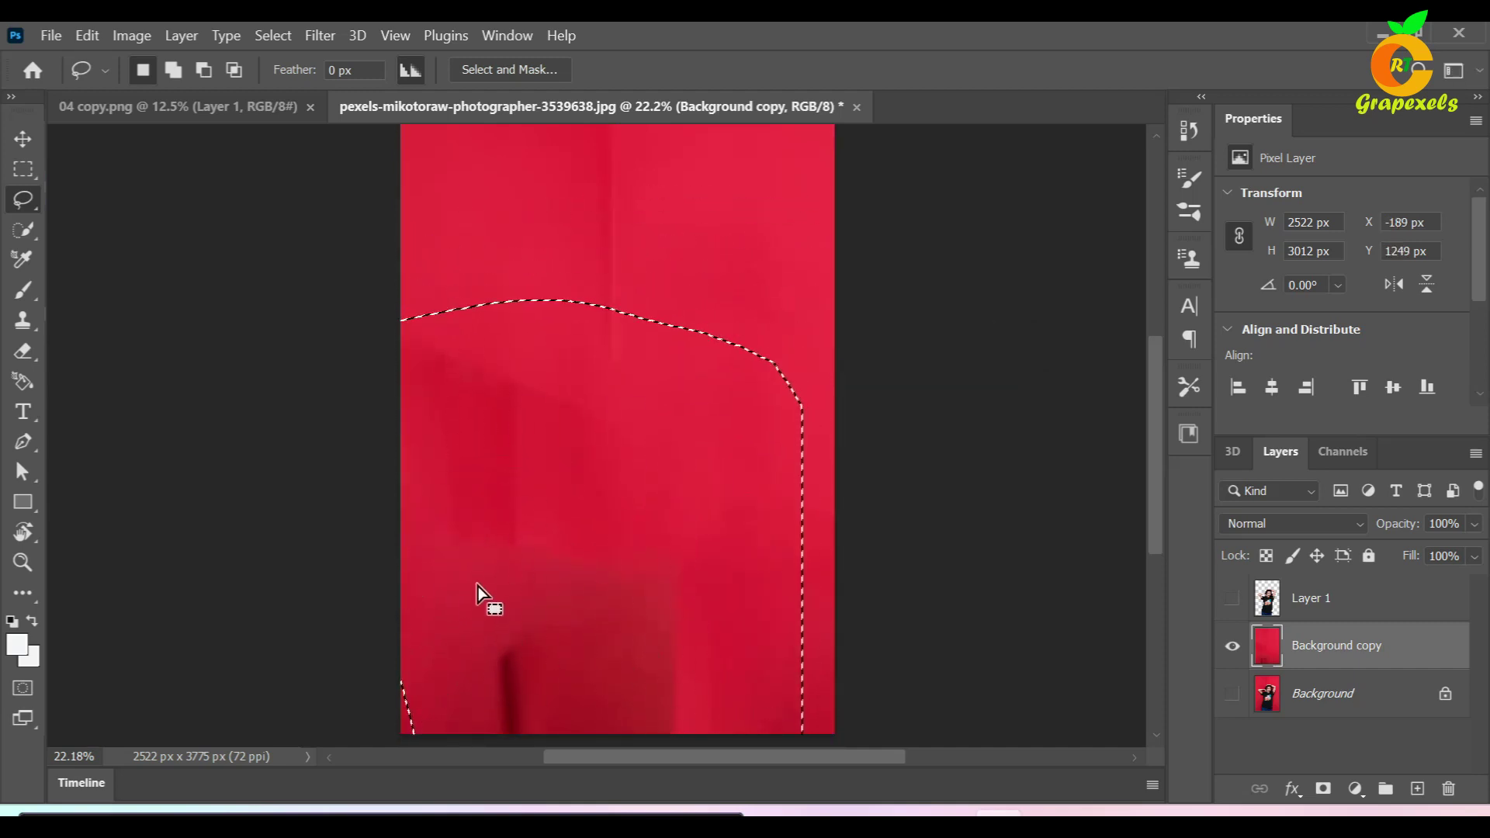
pyautogui.rightClick(482, 598)
pyautogui.click(535, 419)
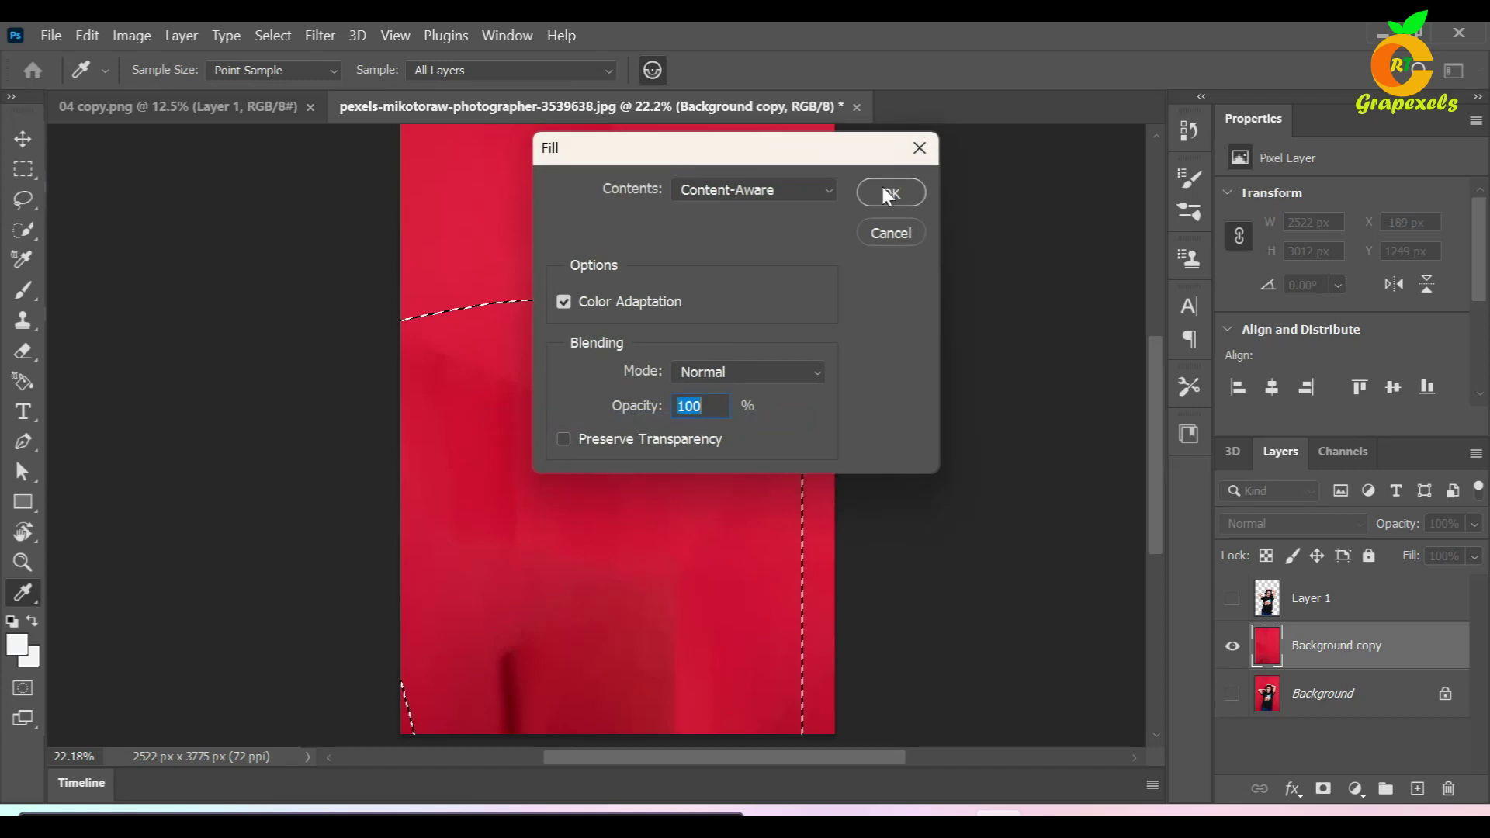
pyautogui.click(882, 186)
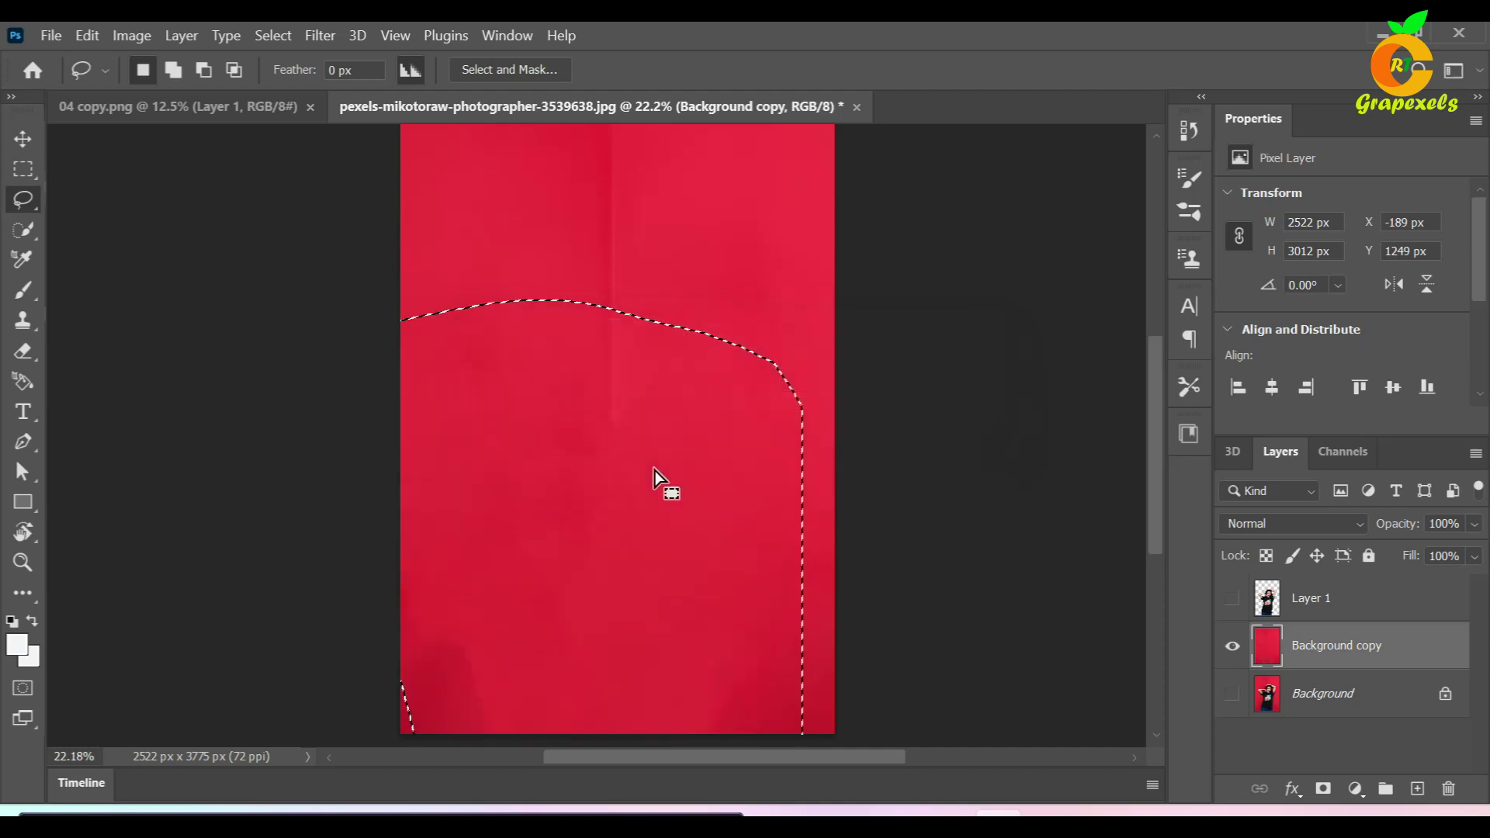
pyautogui.hotkey('ctrl', 'd')
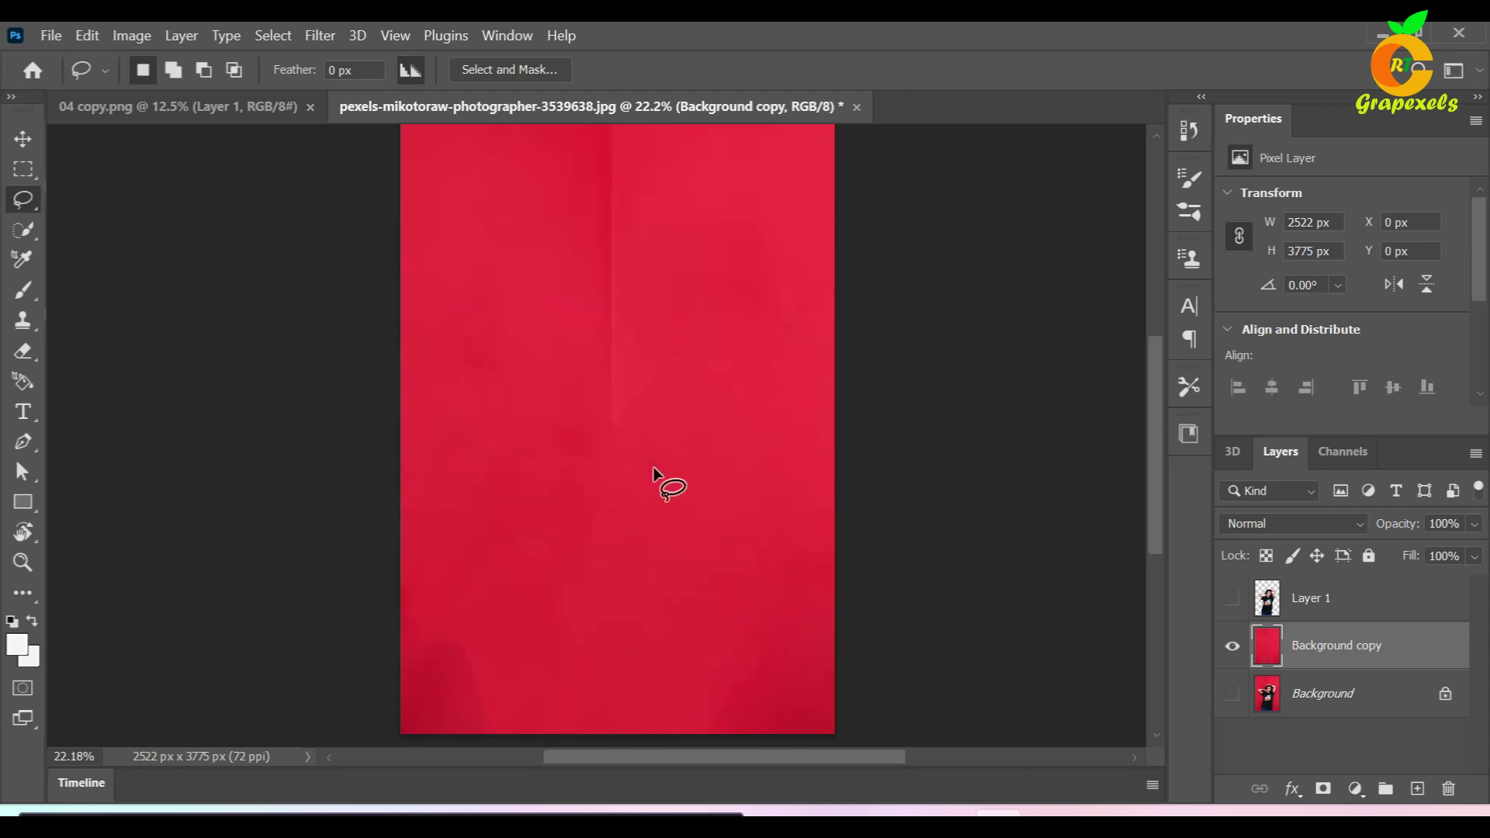
pyautogui.click(1231, 599)
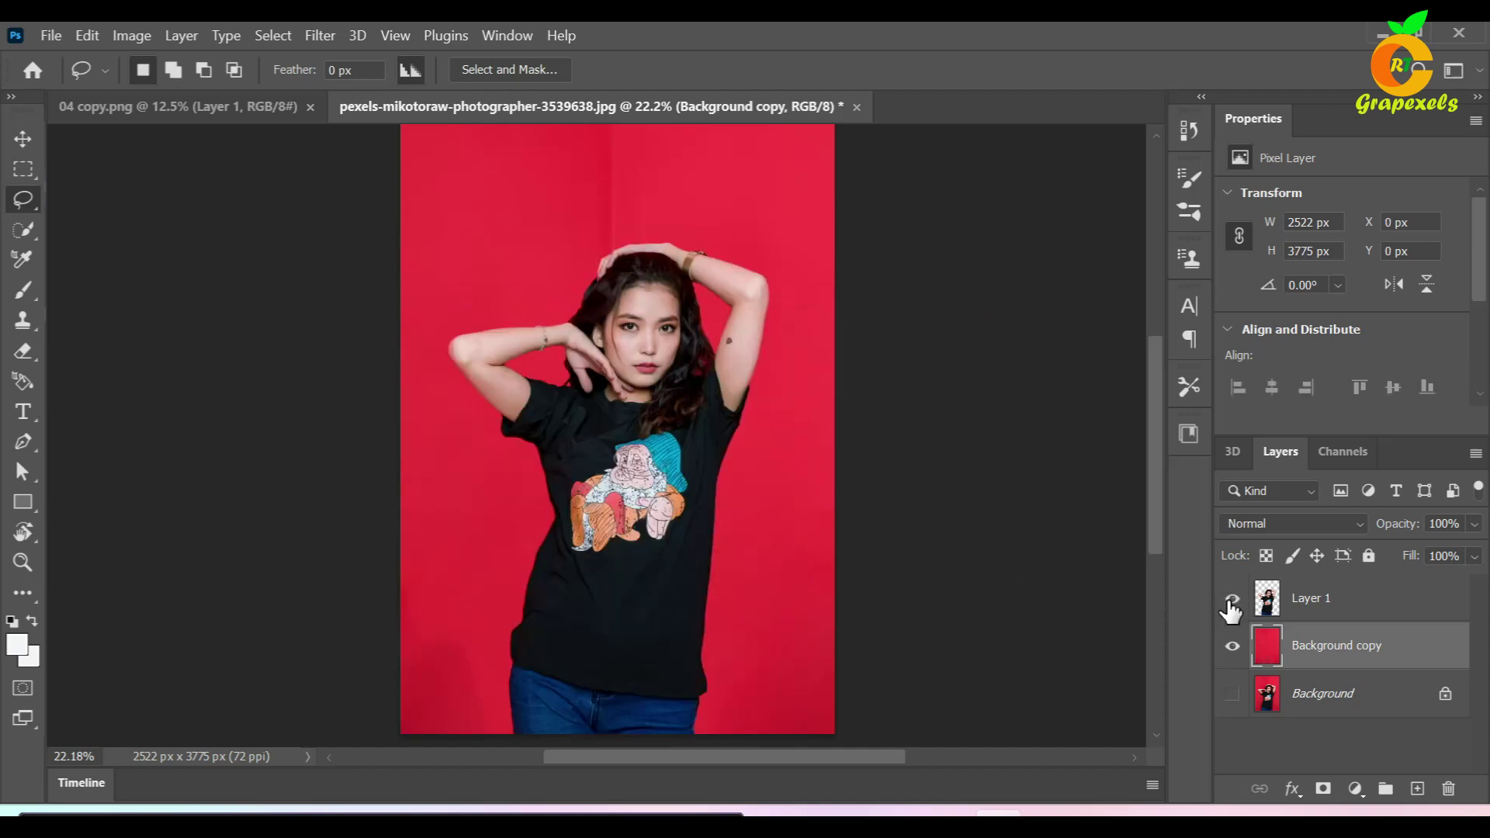
# Step: Bring the 04 copy.png drip image into the photo as Layer 2, stacked above Layer 1
pyautogui.click(18, 142)
pyautogui.click(204, 106)
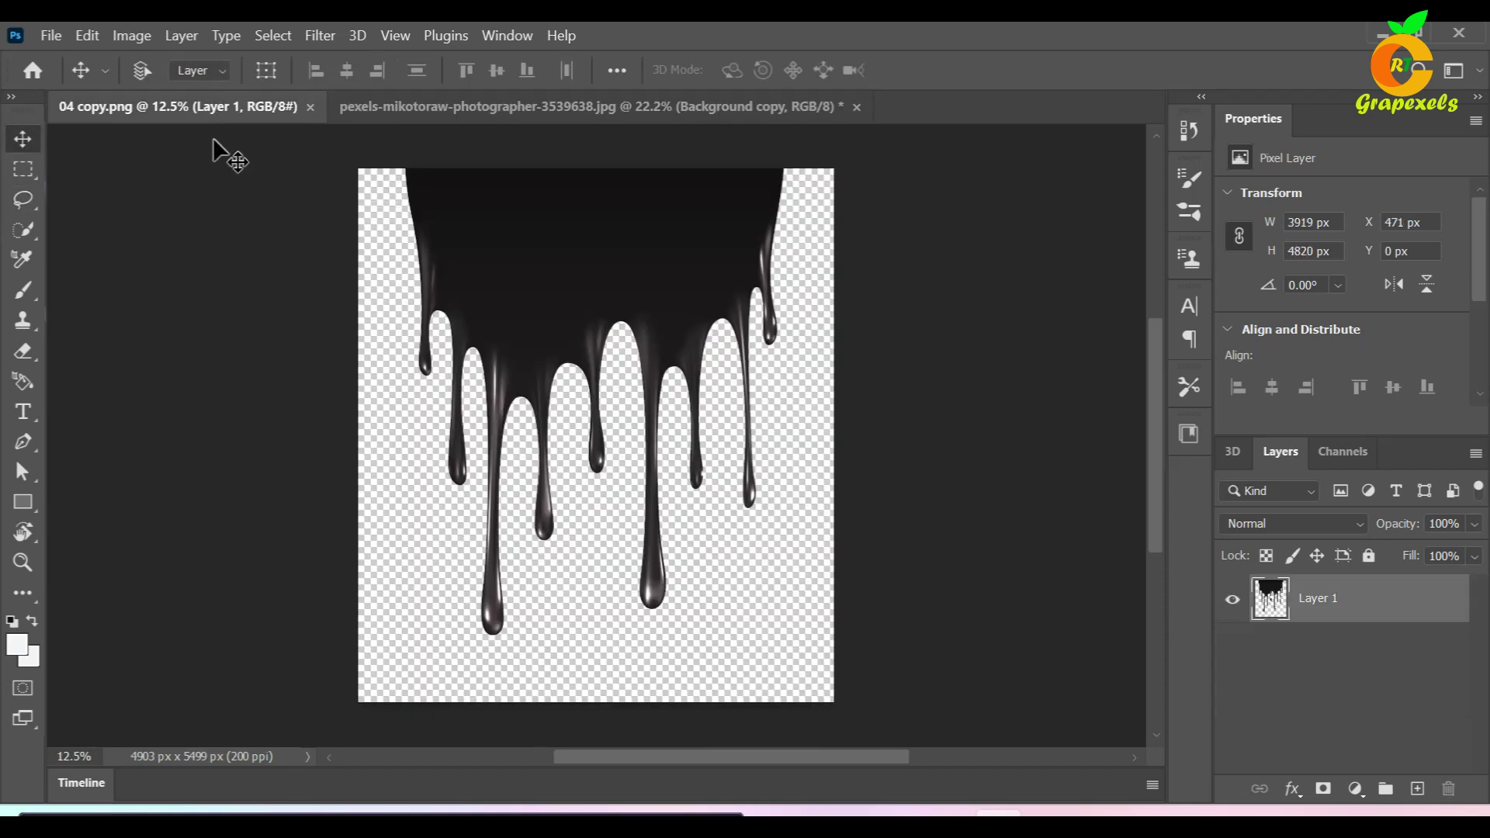
pyautogui.moveTo(572, 280)
pyautogui.mouseDown()
pyautogui.moveTo(553, 128)
pyautogui.moveTo(556, 191)
pyautogui.mouseUp()
pyautogui.moveTo(598, 534); pyautogui.dragTo(603, 565)
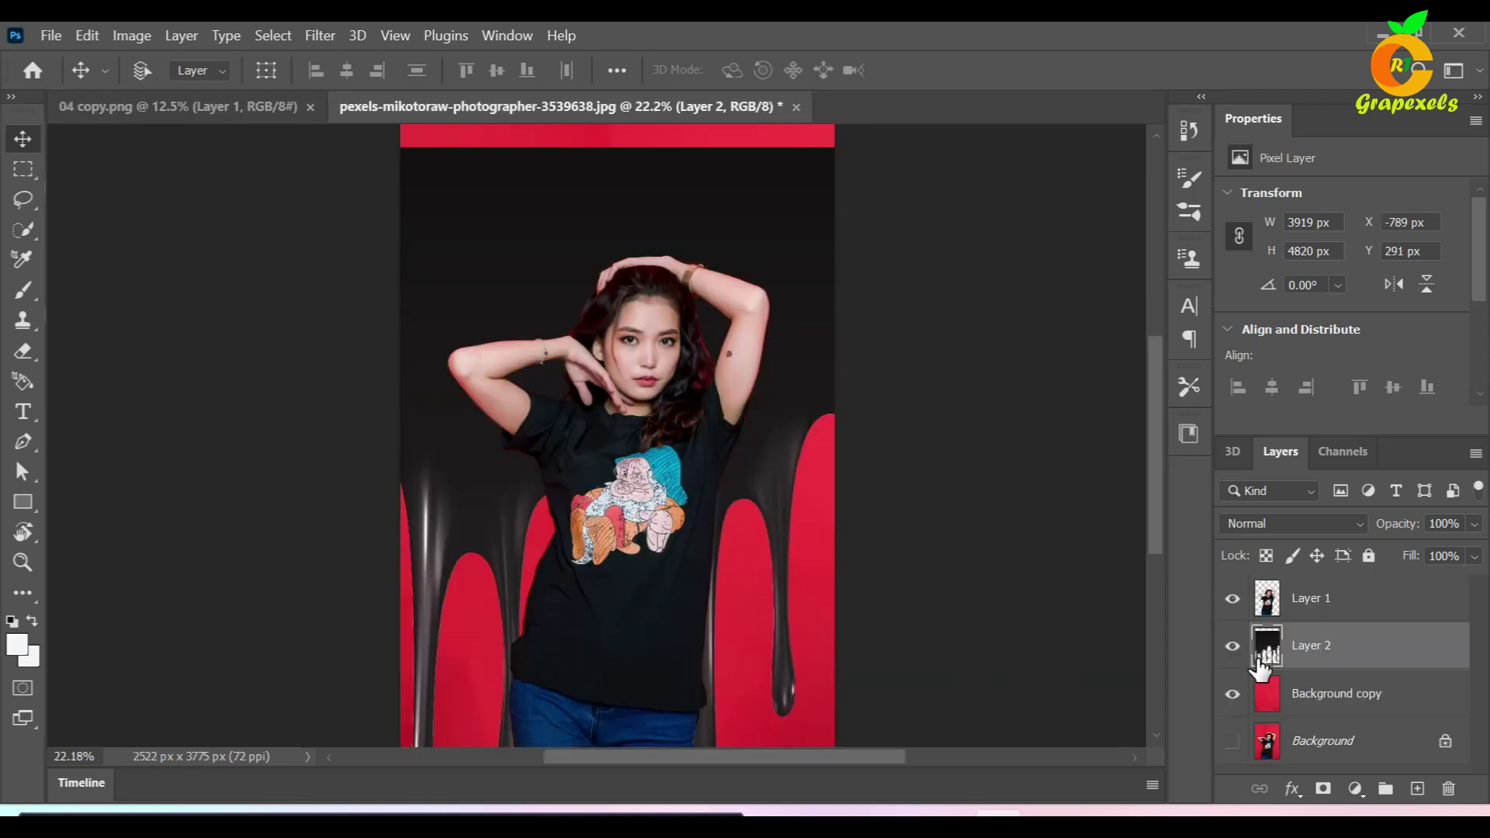
pyautogui.moveTo(1344, 652); pyautogui.dragTo(1353, 597)
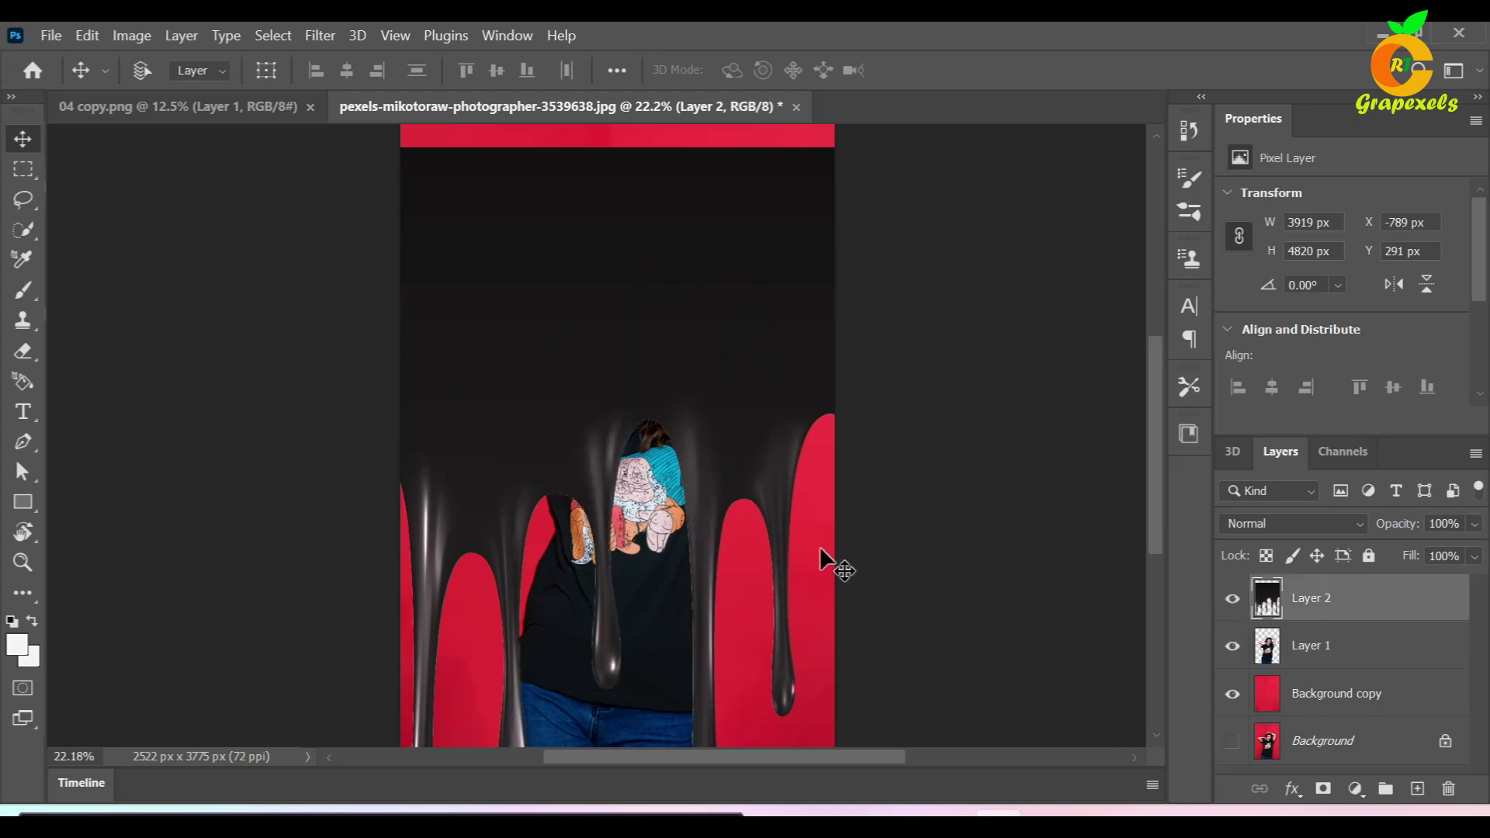
pyautogui.hotkey('ctrl', 't')
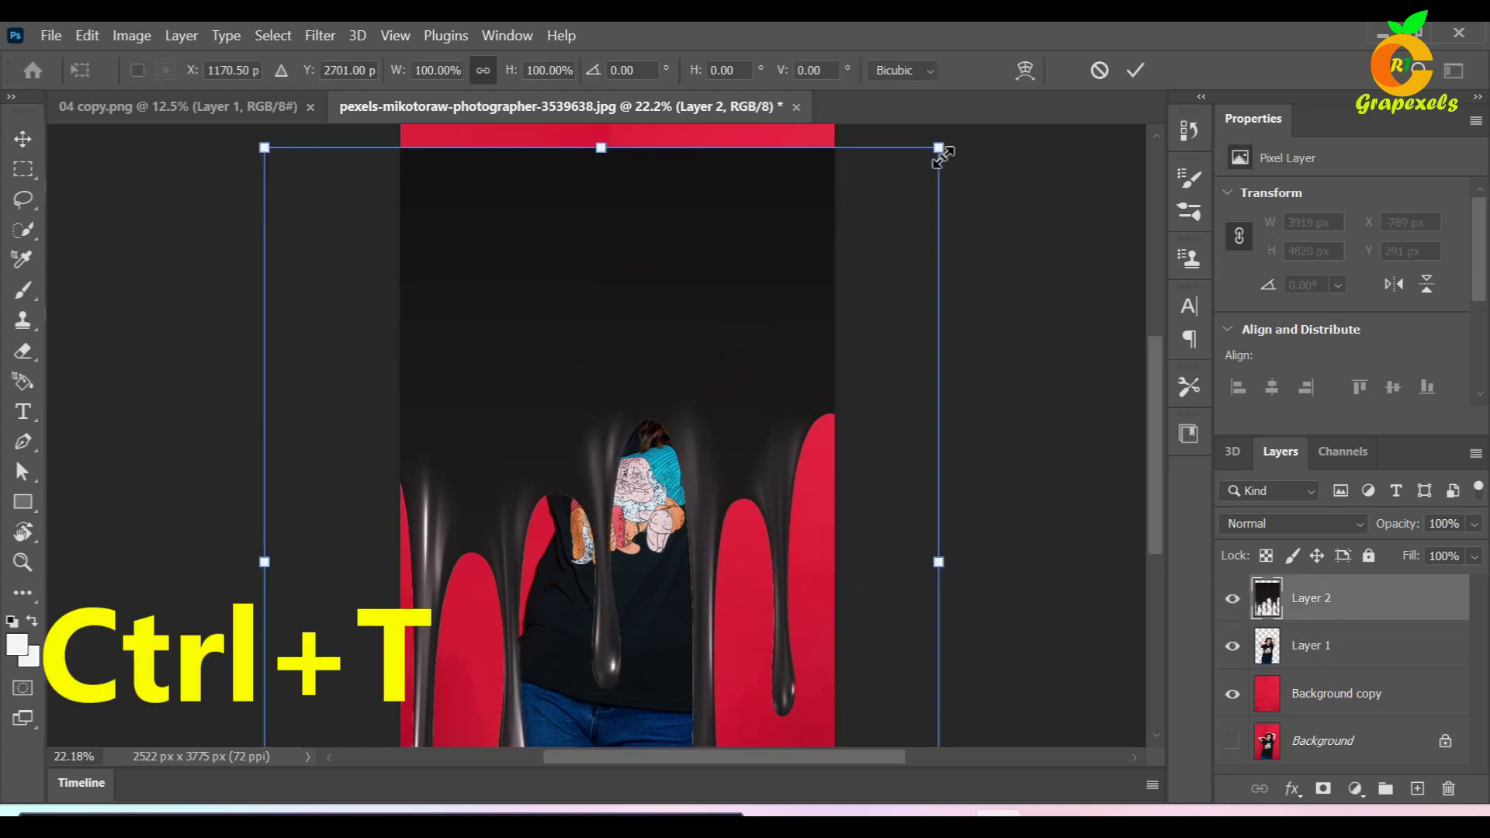
# Step: Scale the drips to about a quarter size, tilt slightly, and place them over the shirt's lower half
pyautogui.moveTo(939, 147); pyautogui.dragTo(560, 613)
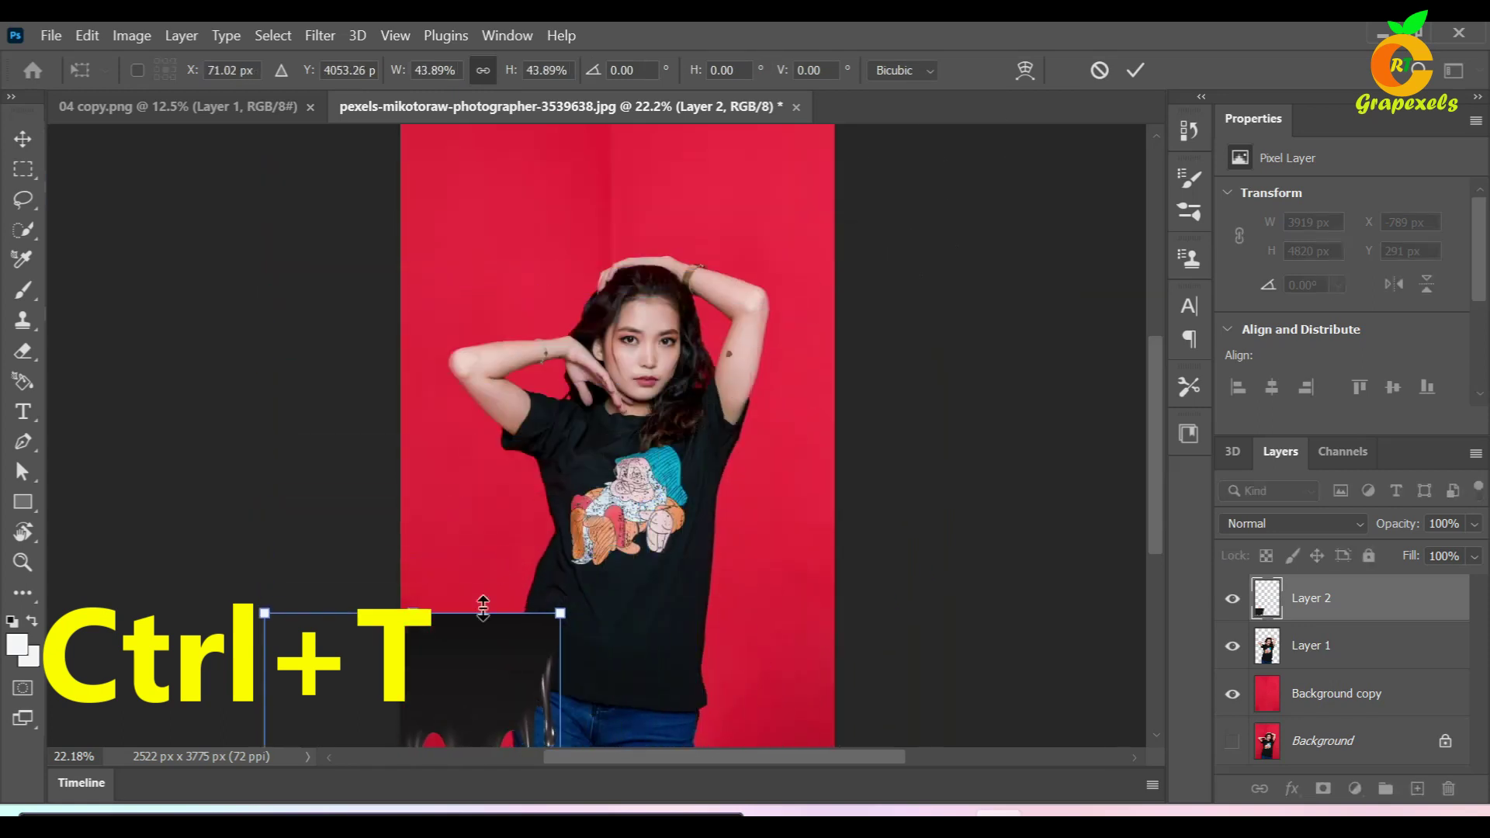
pyautogui.moveTo(446, 679); pyautogui.dragTo(625, 476)
pyautogui.moveTo(743, 424)
pyautogui.mouseDown()
pyautogui.moveTo(588, 556)
pyautogui.moveTo(592, 576)
pyautogui.mouseUp()
pyautogui.moveTo(531, 641); pyautogui.dragTo(627, 581)
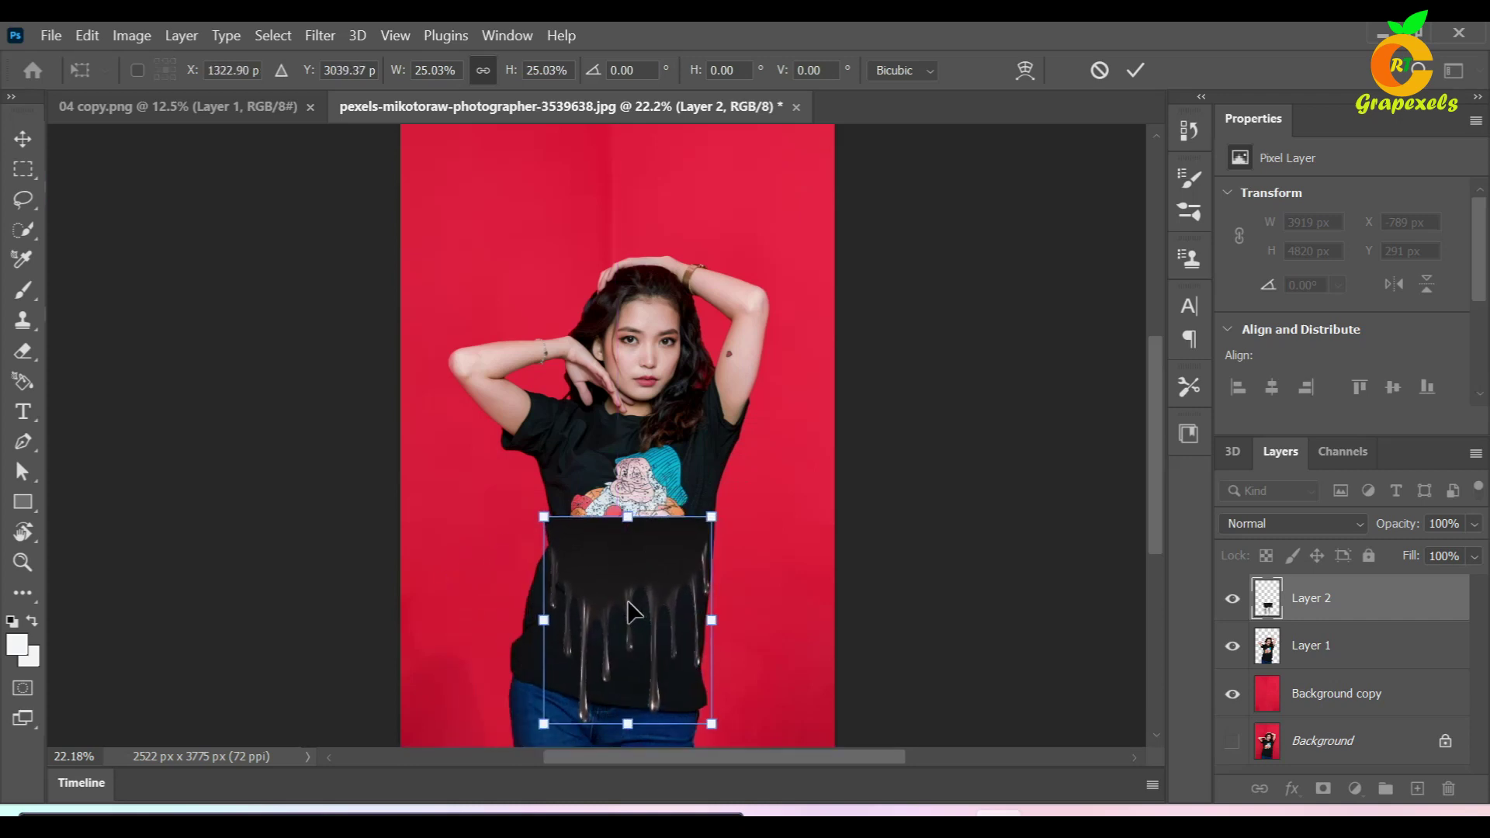
pyautogui.moveTo(541, 515); pyautogui.dragTo(550, 524)
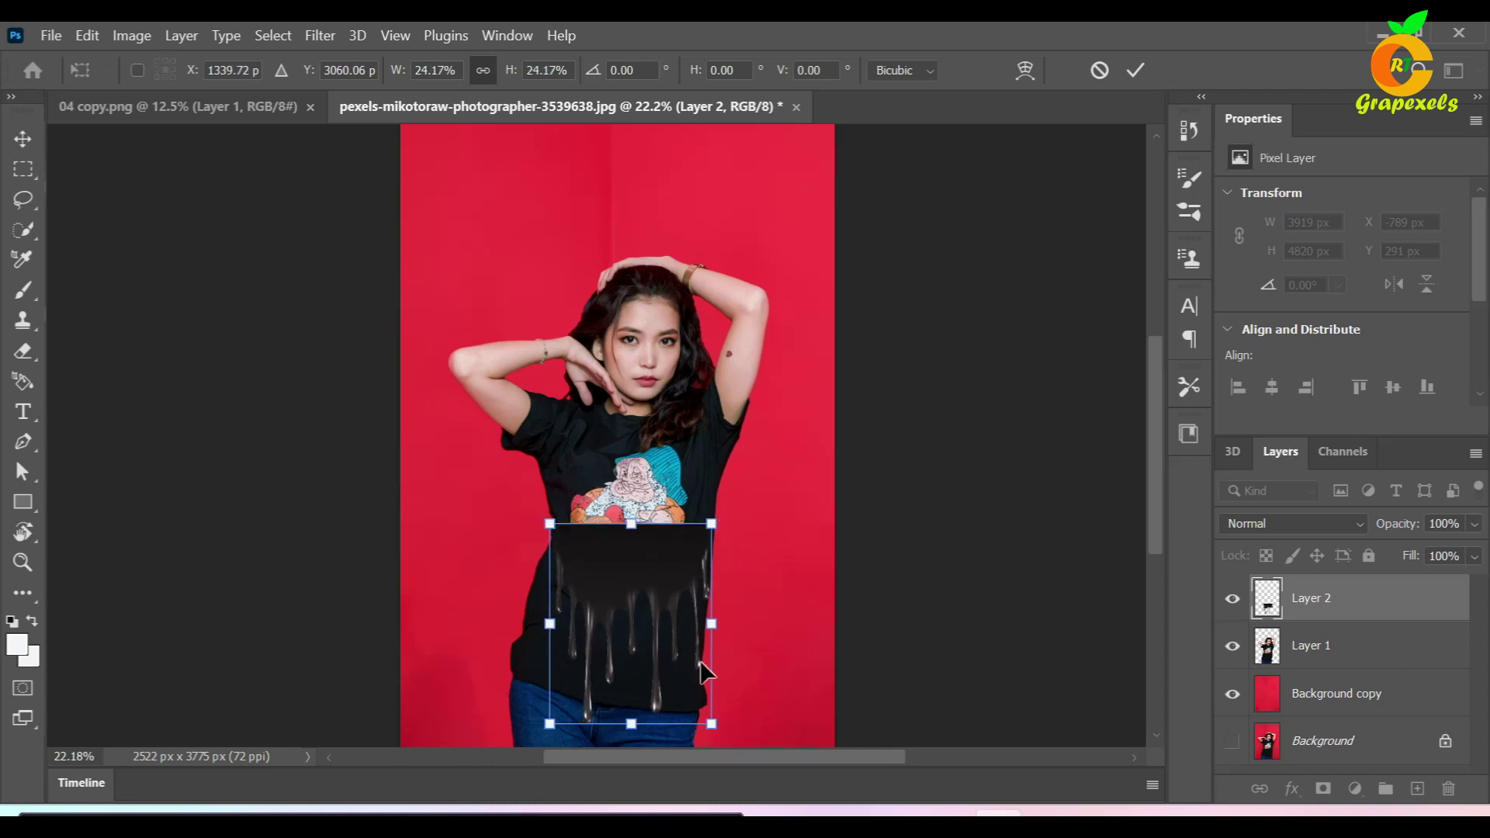
pyautogui.moveTo(747, 688)
pyautogui.mouseDown()
pyautogui.moveTo(743, 702)
pyautogui.moveTo(752, 693)
pyautogui.mouseUp()
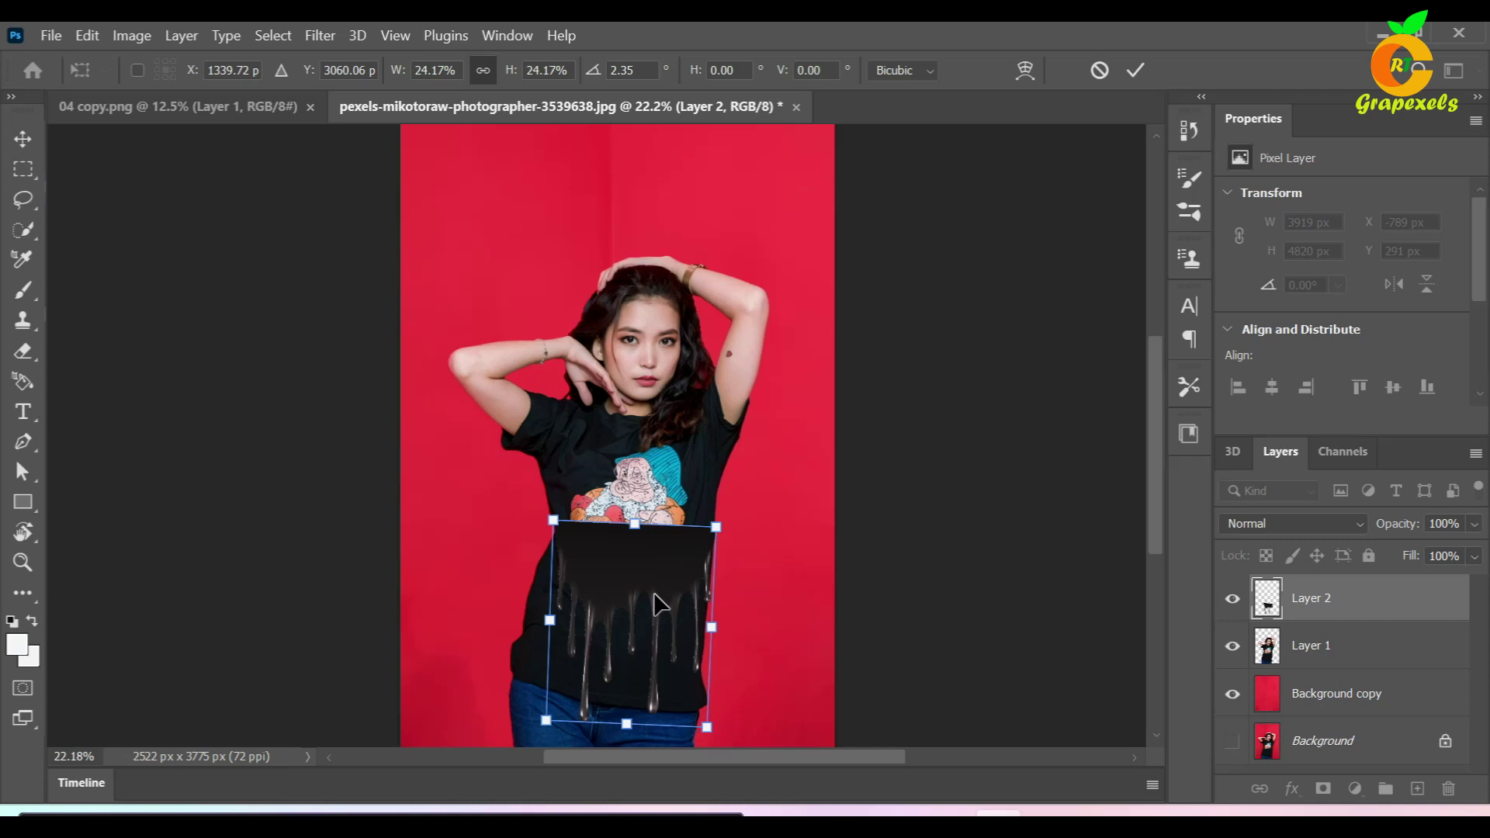
pyautogui.moveTo(654, 603); pyautogui.dragTo(651, 602)
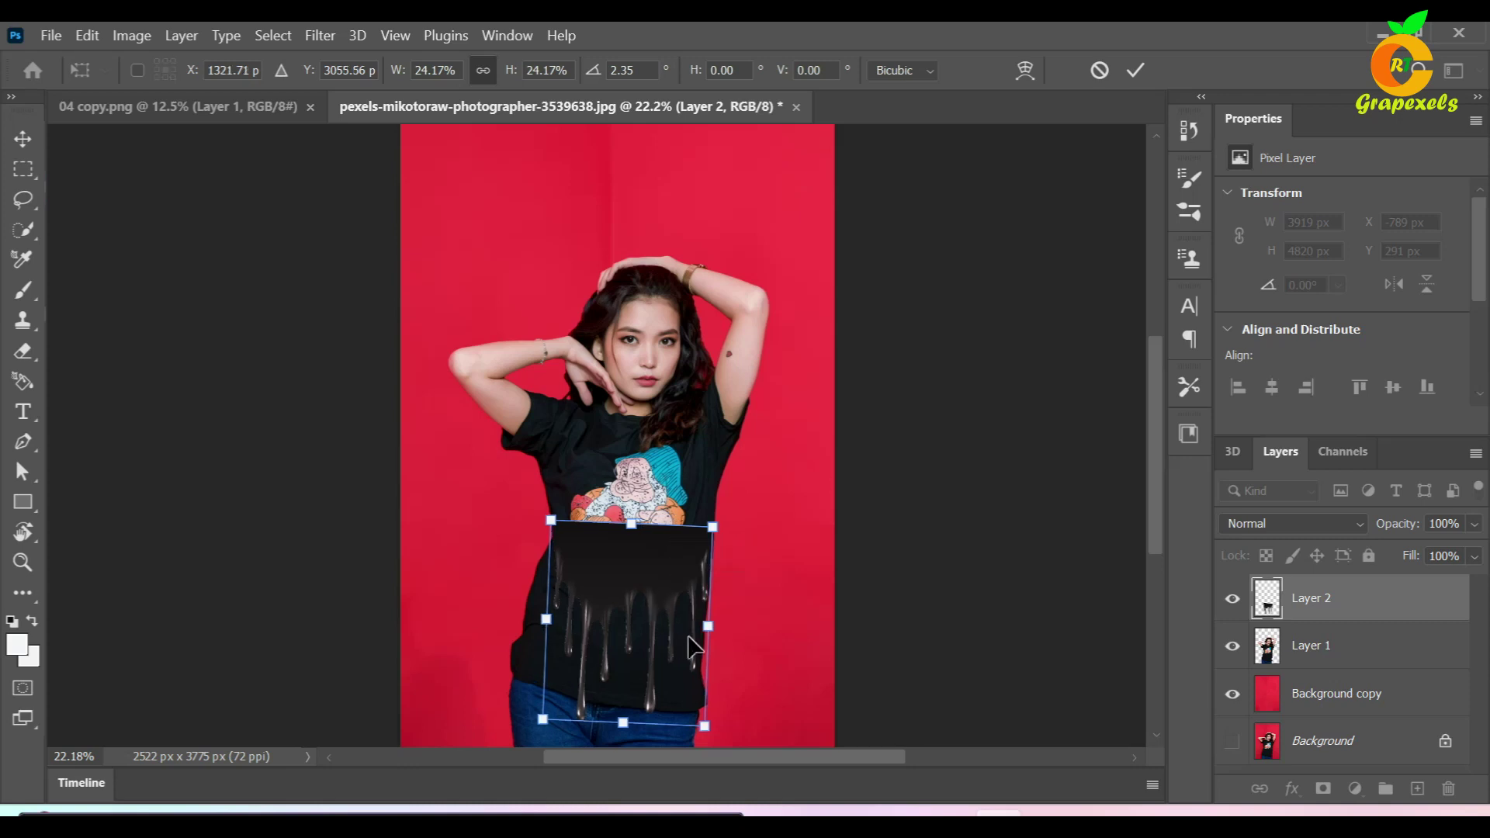
pyautogui.click(1135, 69)
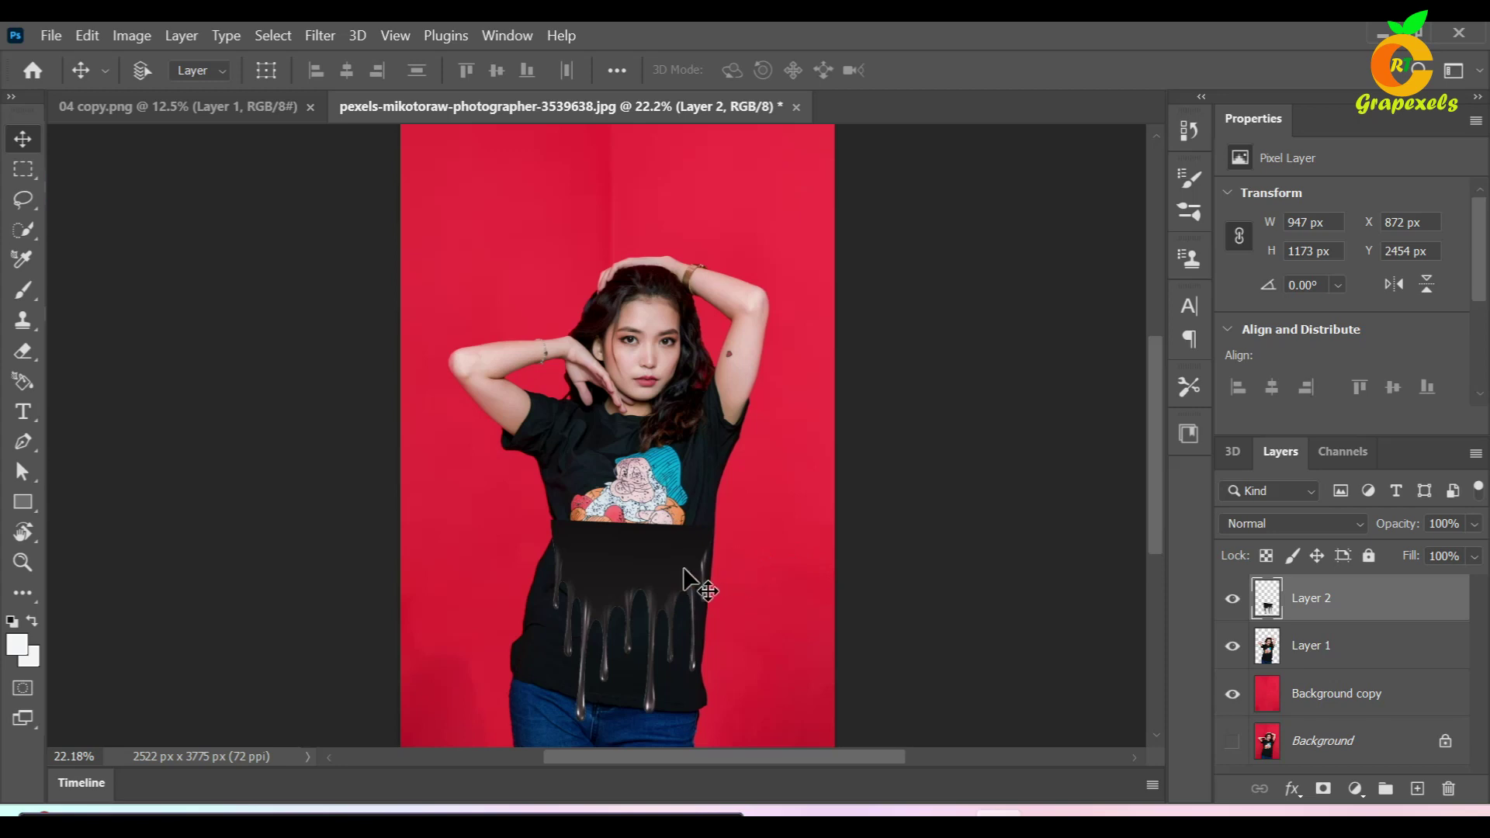
# Step: Load the drip shape as a selection, delete Layer 2, and invert the selection on Layer 1
pyautogui.moveTo(684, 572); pyautogui.dragTo(686, 573)
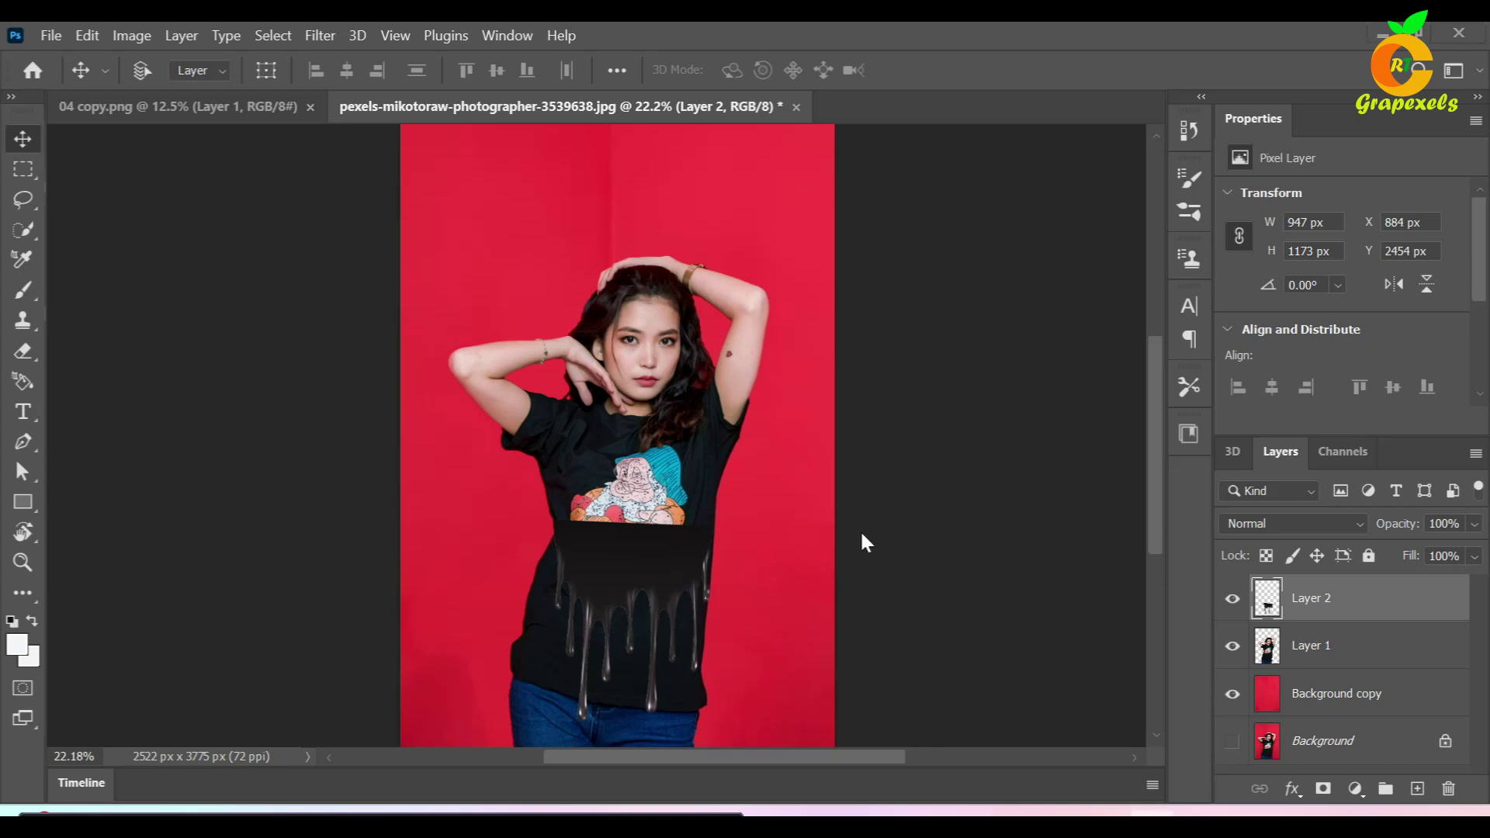
pyautogui.keyDown('ctrl'); pyautogui.click(1265, 600); pyautogui.keyUp('ctrl')
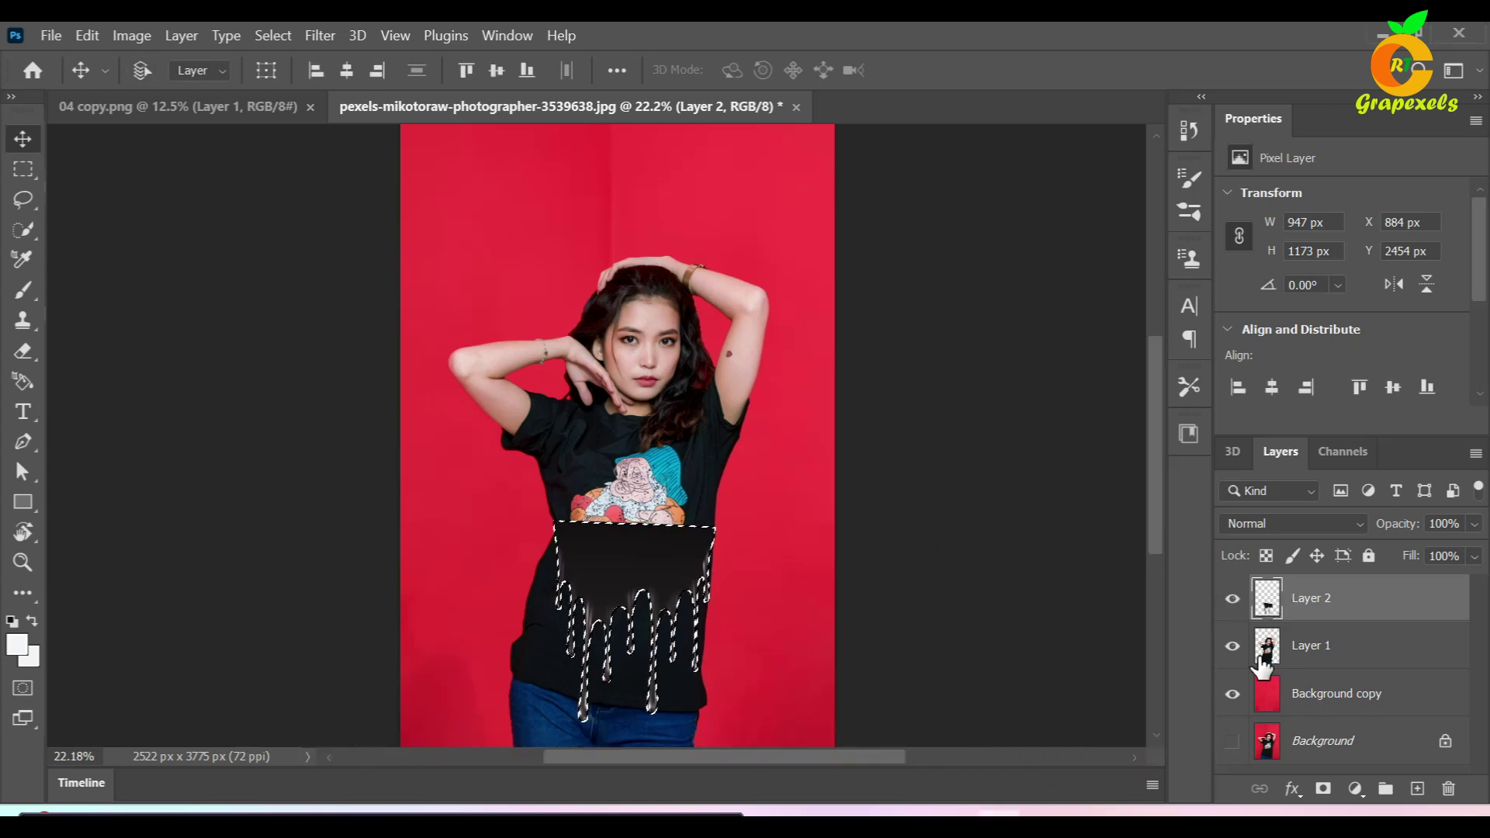
pyautogui.moveTo(1436, 606); pyautogui.dragTo(1448, 788)
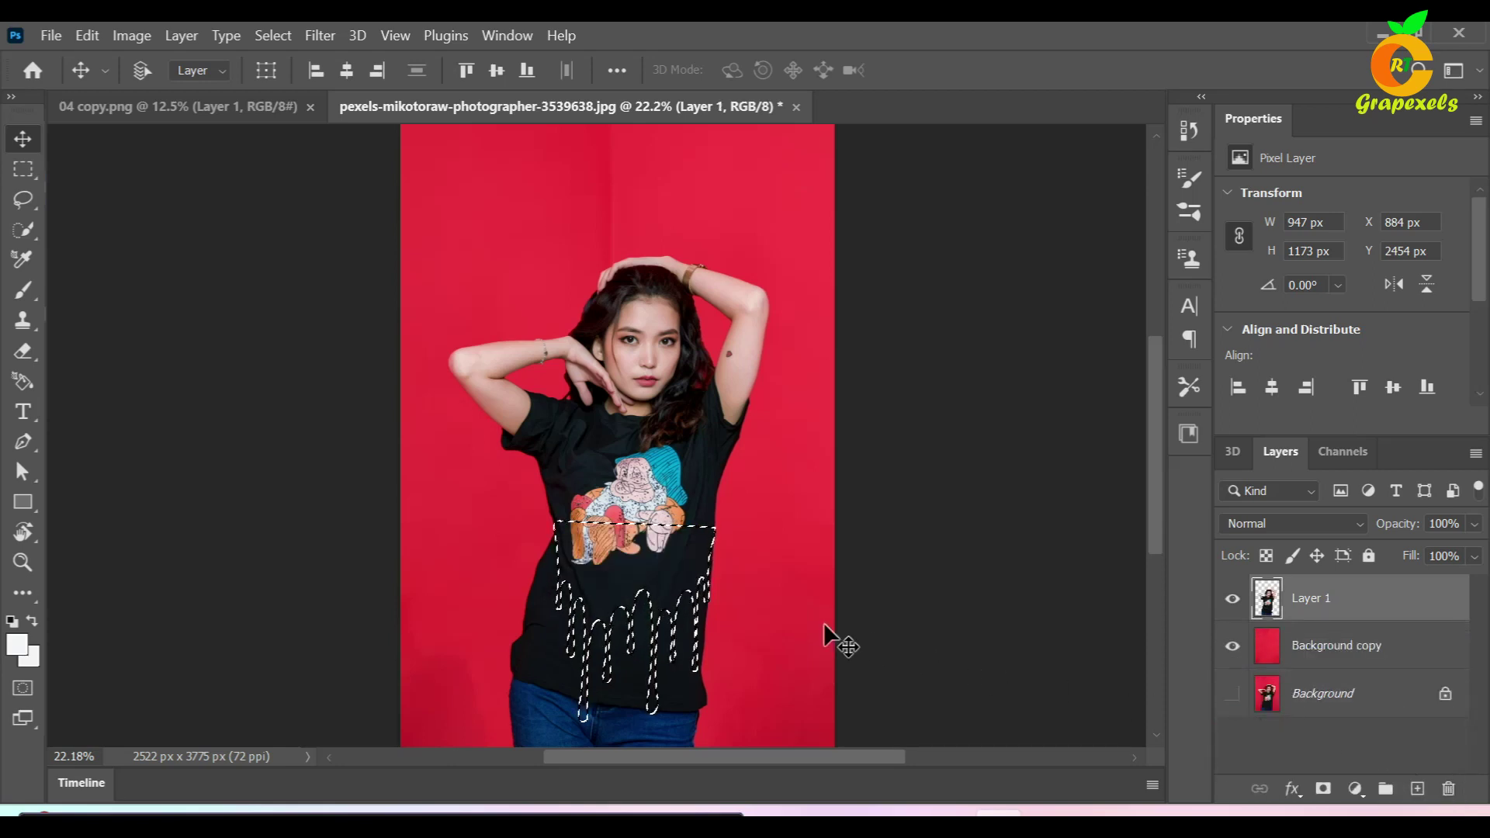
pyautogui.click(22, 233)
pyautogui.rightClick(621, 575)
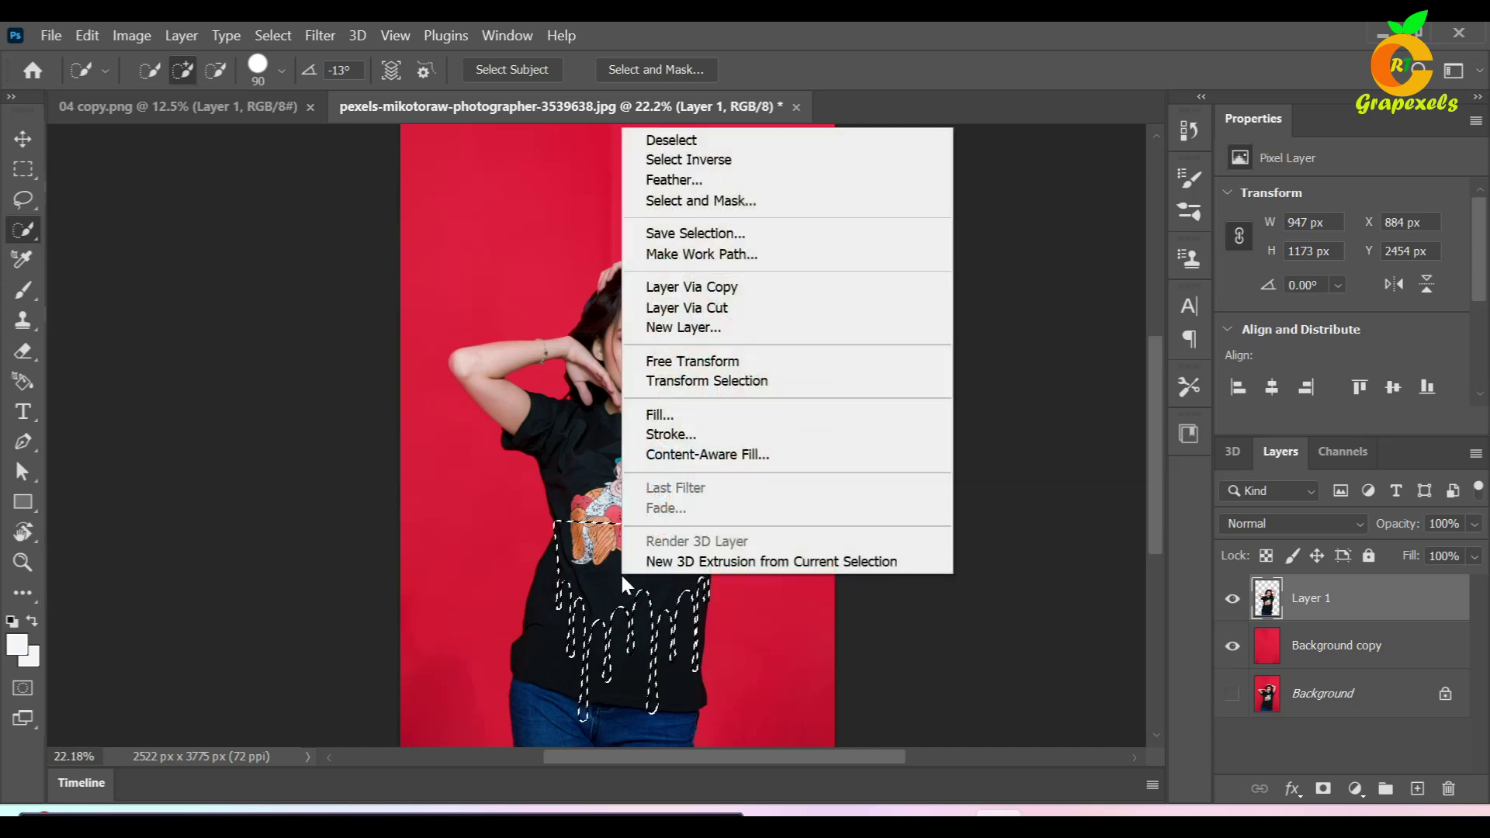
pyautogui.click(669, 159)
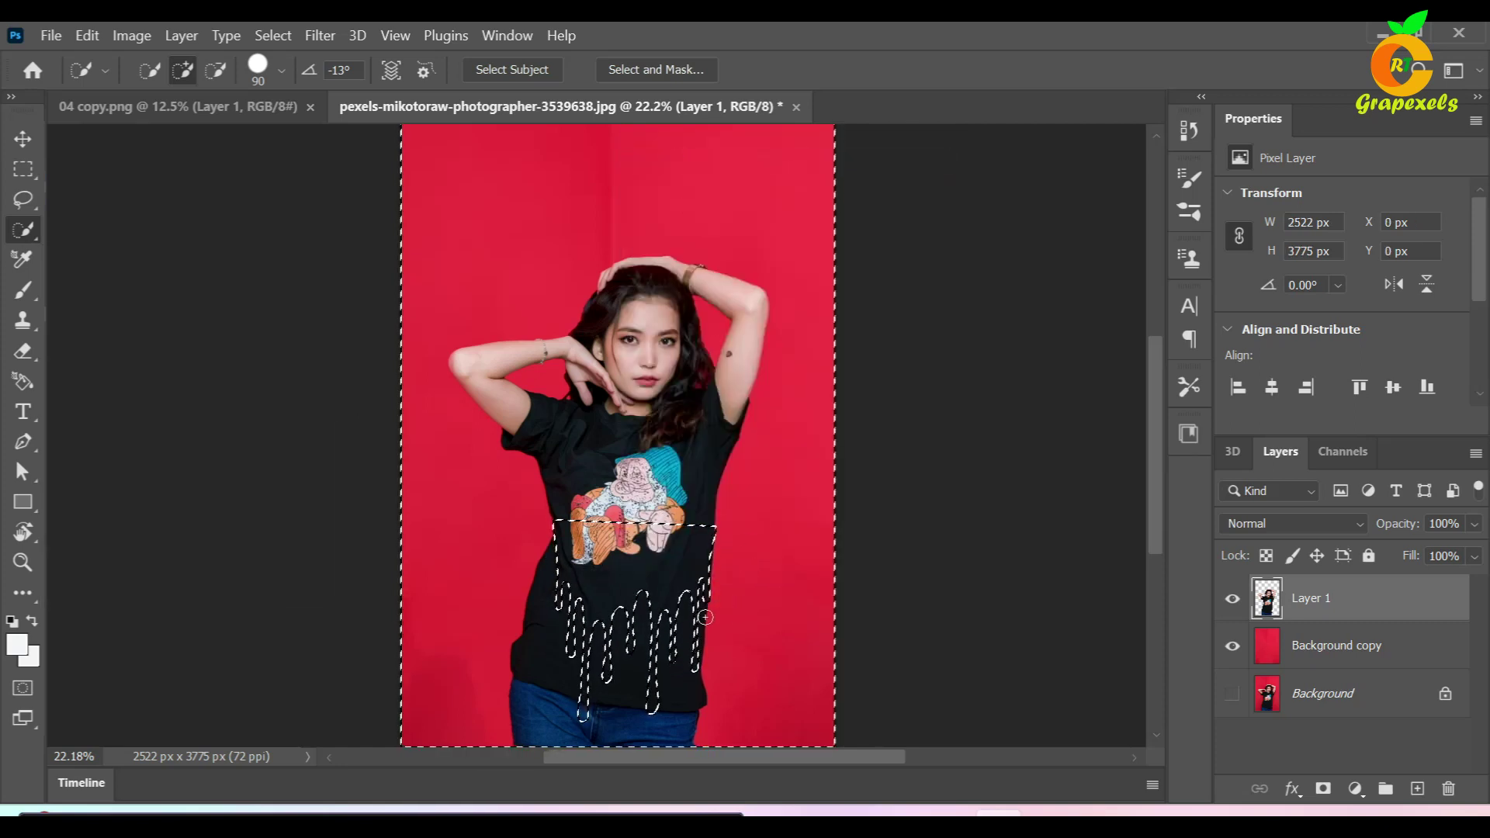
pyautogui.click(20, 356)
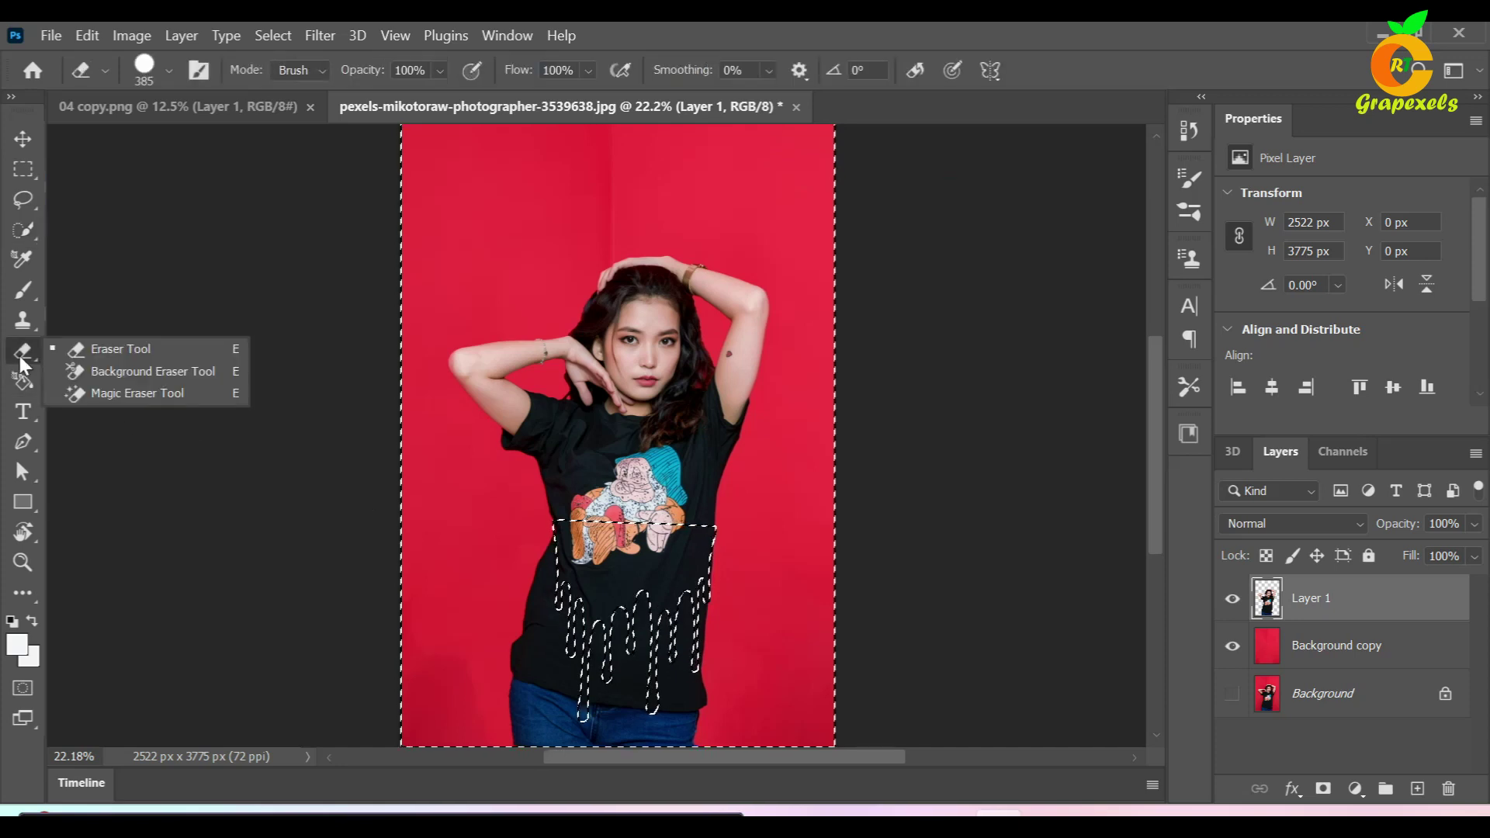
# Step: Erase the shirt and jeans outside the drips on Layer 1, undo a stray stroke, and deselect
pyautogui.click(108, 349)
pyautogui.moveTo(729, 567)
pyautogui.mouseDown()
pyautogui.moveTo(598, 632)
pyautogui.moveTo(511, 579)
pyautogui.moveTo(626, 609)
pyautogui.moveTo(499, 632)
pyautogui.moveTo(663, 668)
pyautogui.moveTo(732, 665)
pyautogui.moveTo(613, 725)
pyautogui.moveTo(526, 709)
pyautogui.moveTo(734, 729)
pyautogui.mouseUp()
pyautogui.hotkey('ctrl', 'z')
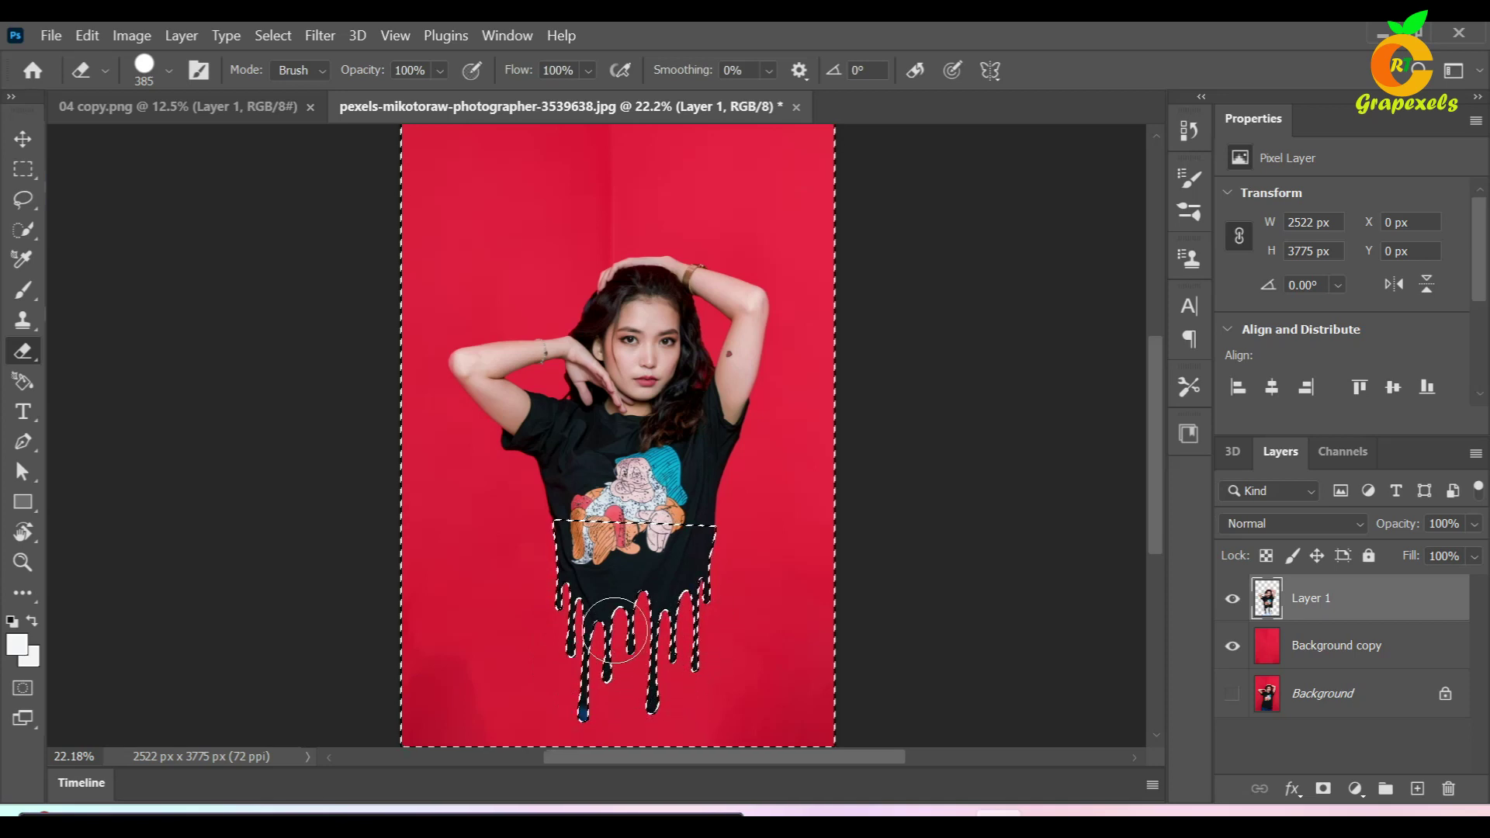
pyautogui.hotkey('ctrl', 'd')
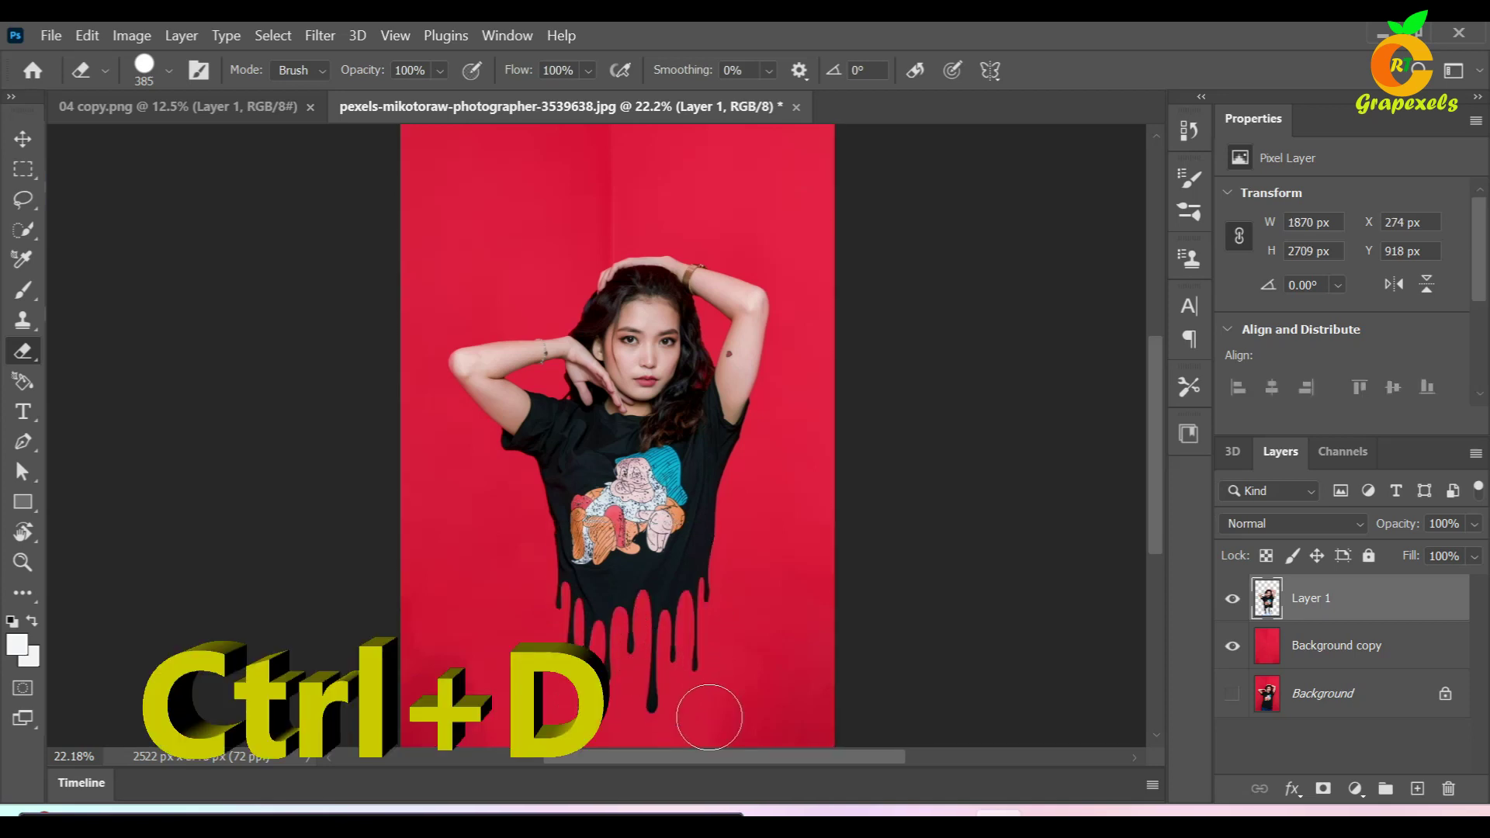
pyautogui.click(22, 140)
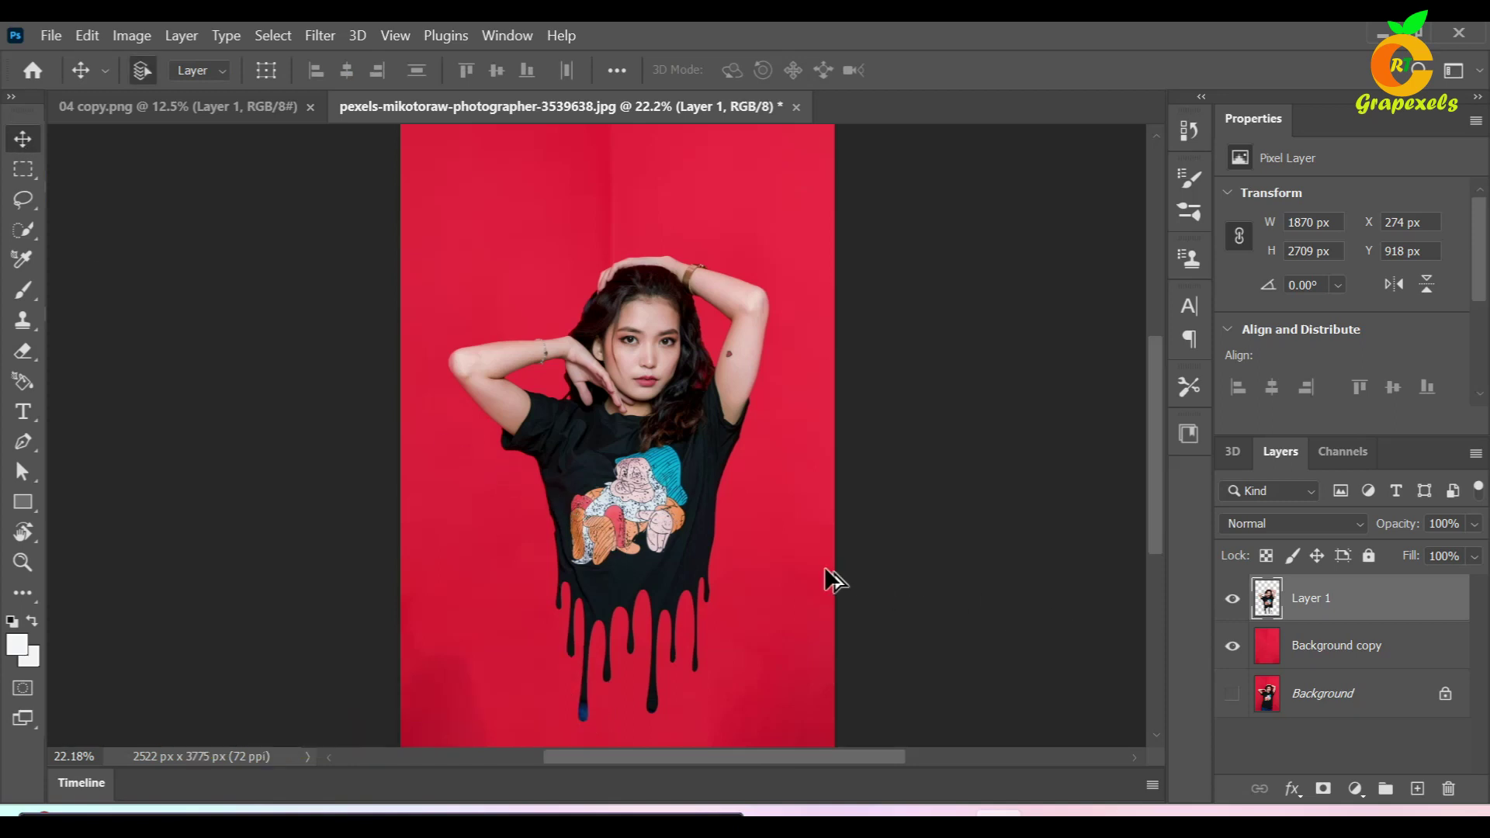
# Step: Group Layer 1 and Background copy into Group 1 with the whole image in view
pyautogui.scroll(1, 824, 566)
pyautogui.moveTo(669, 609); pyautogui.dragTo(693, 554)
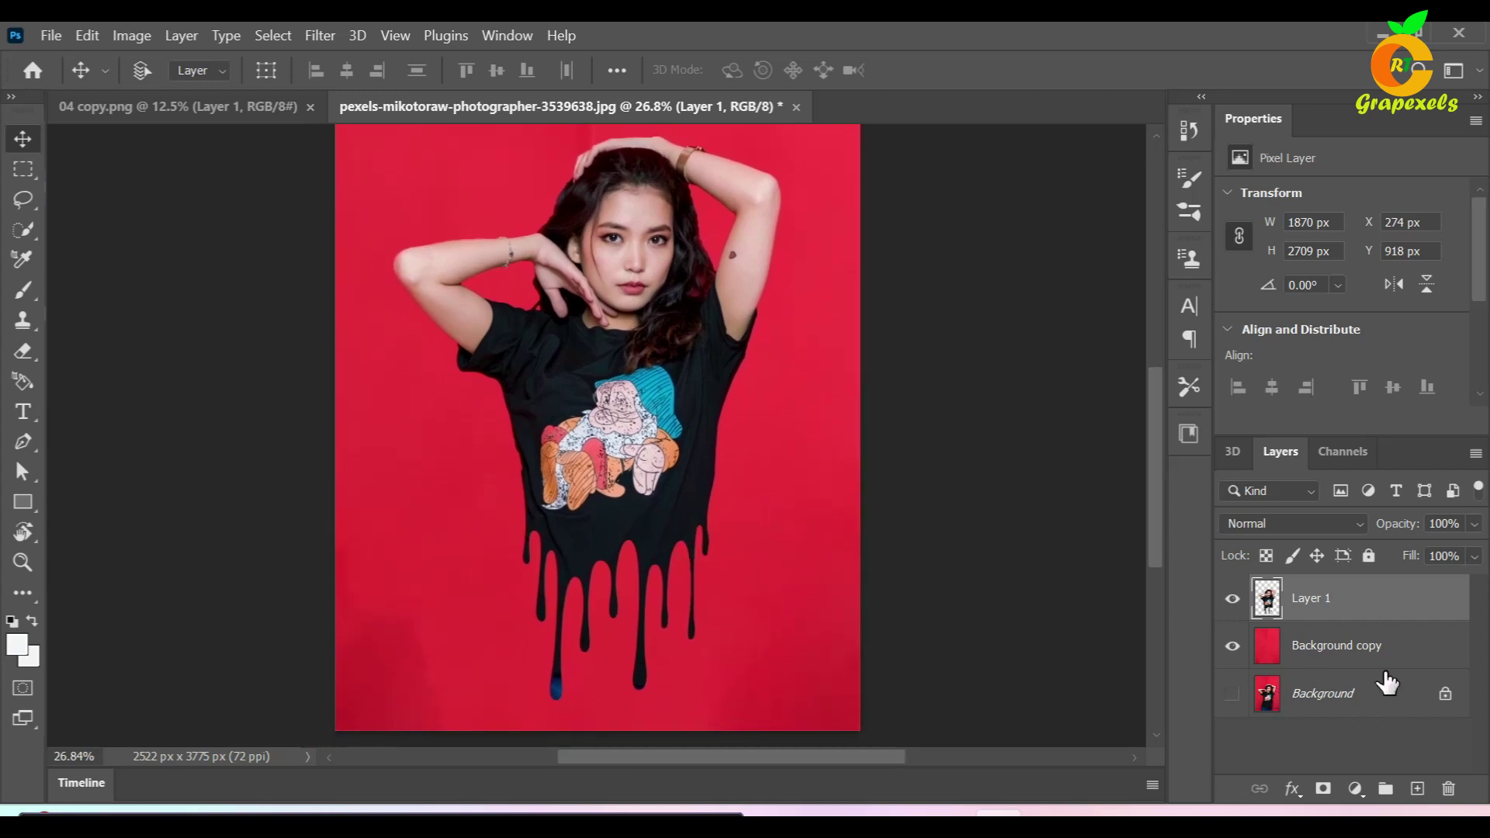
pyautogui.keyDown('ctrl'); pyautogui.click(1349, 654); pyautogui.keyUp('ctrl')
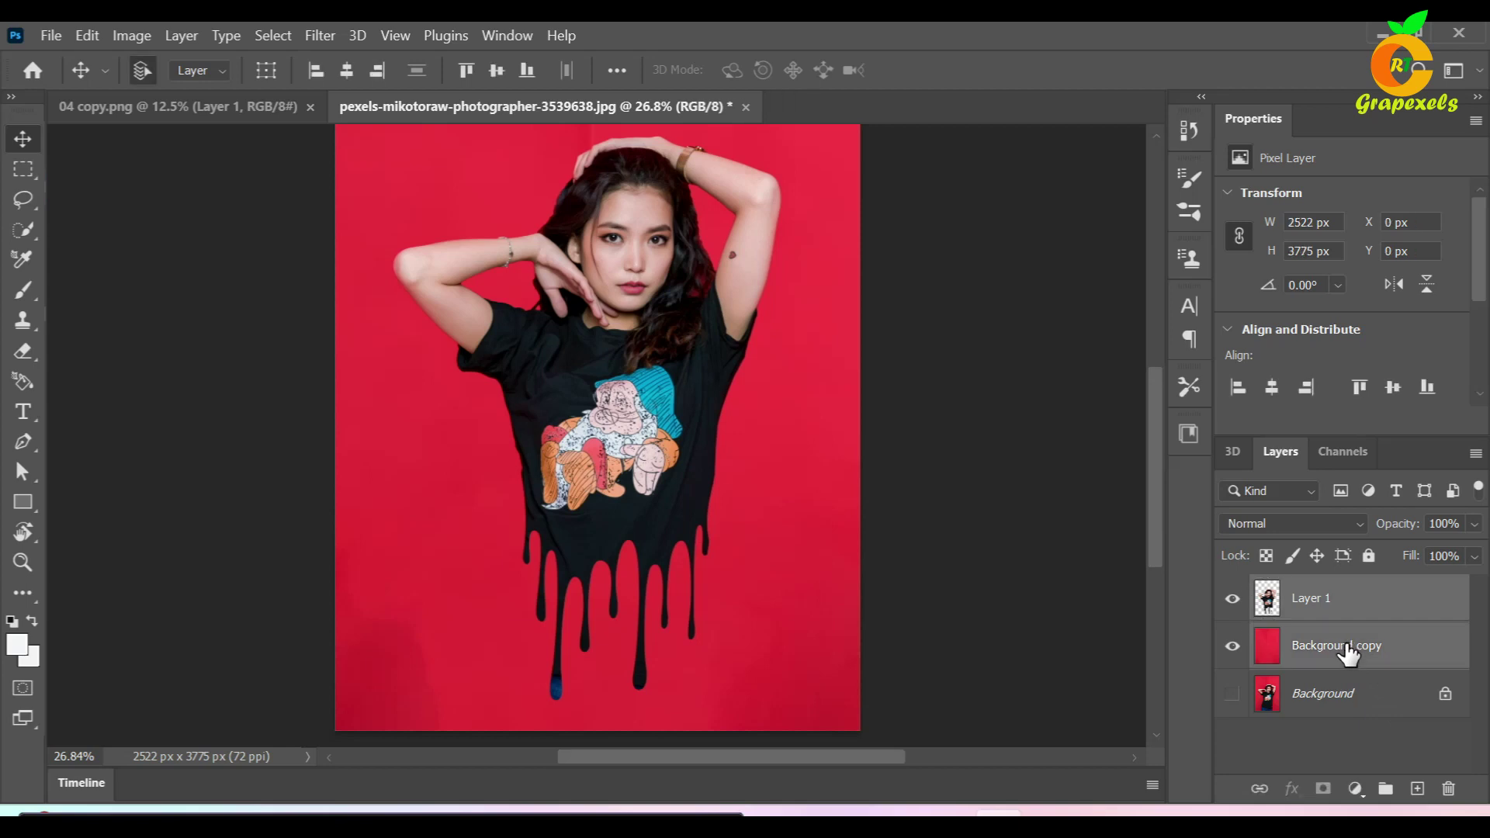
pyautogui.click(1384, 790)
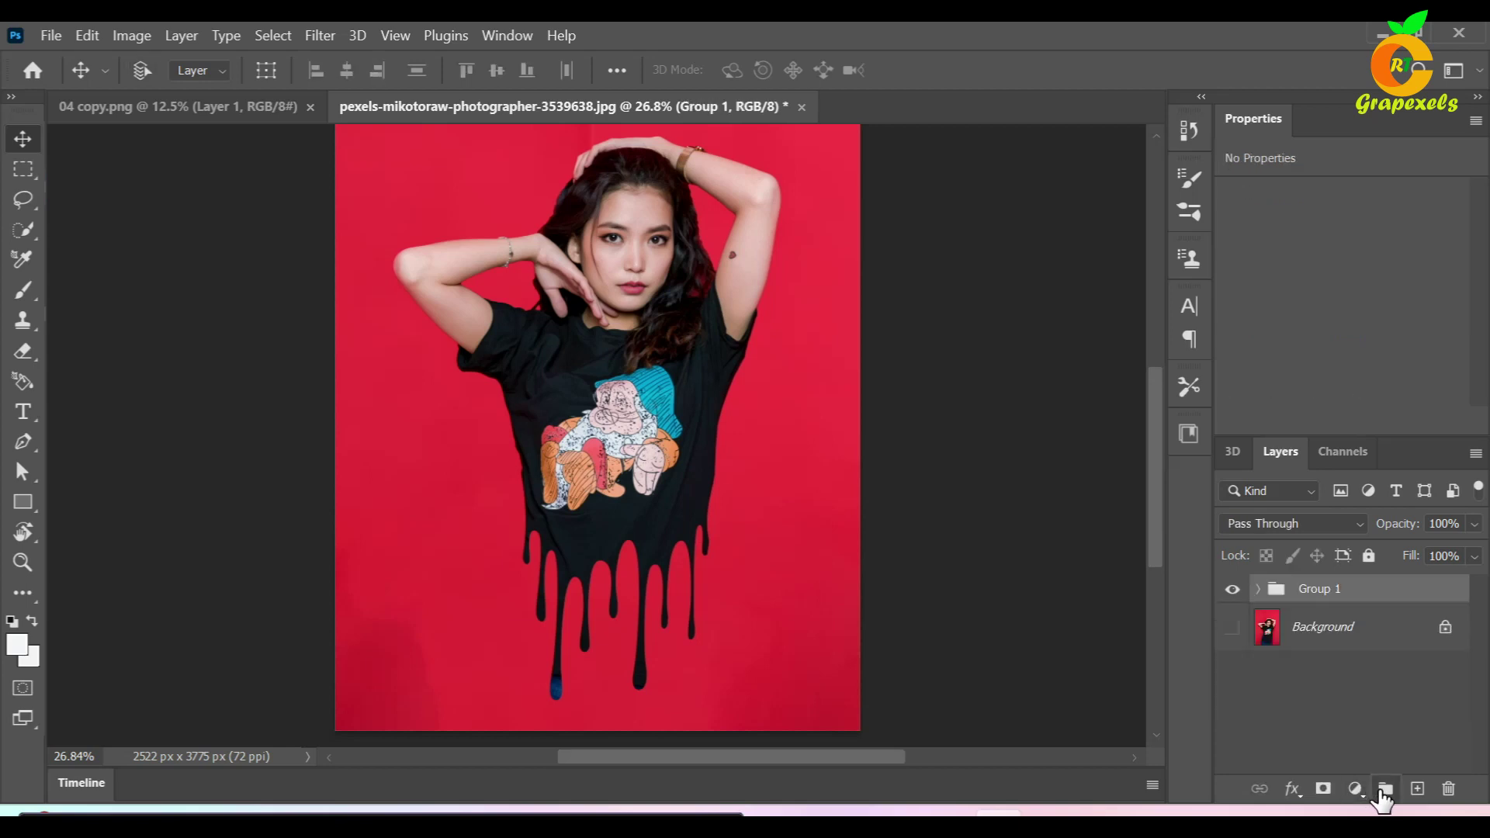
# Step: Show the original Background and toggle Group 1's visibility to compare, ending with the drip shirt showing
pyautogui.click(1233, 628)
pyautogui.click(1230, 588)
pyautogui.click(1231, 591)
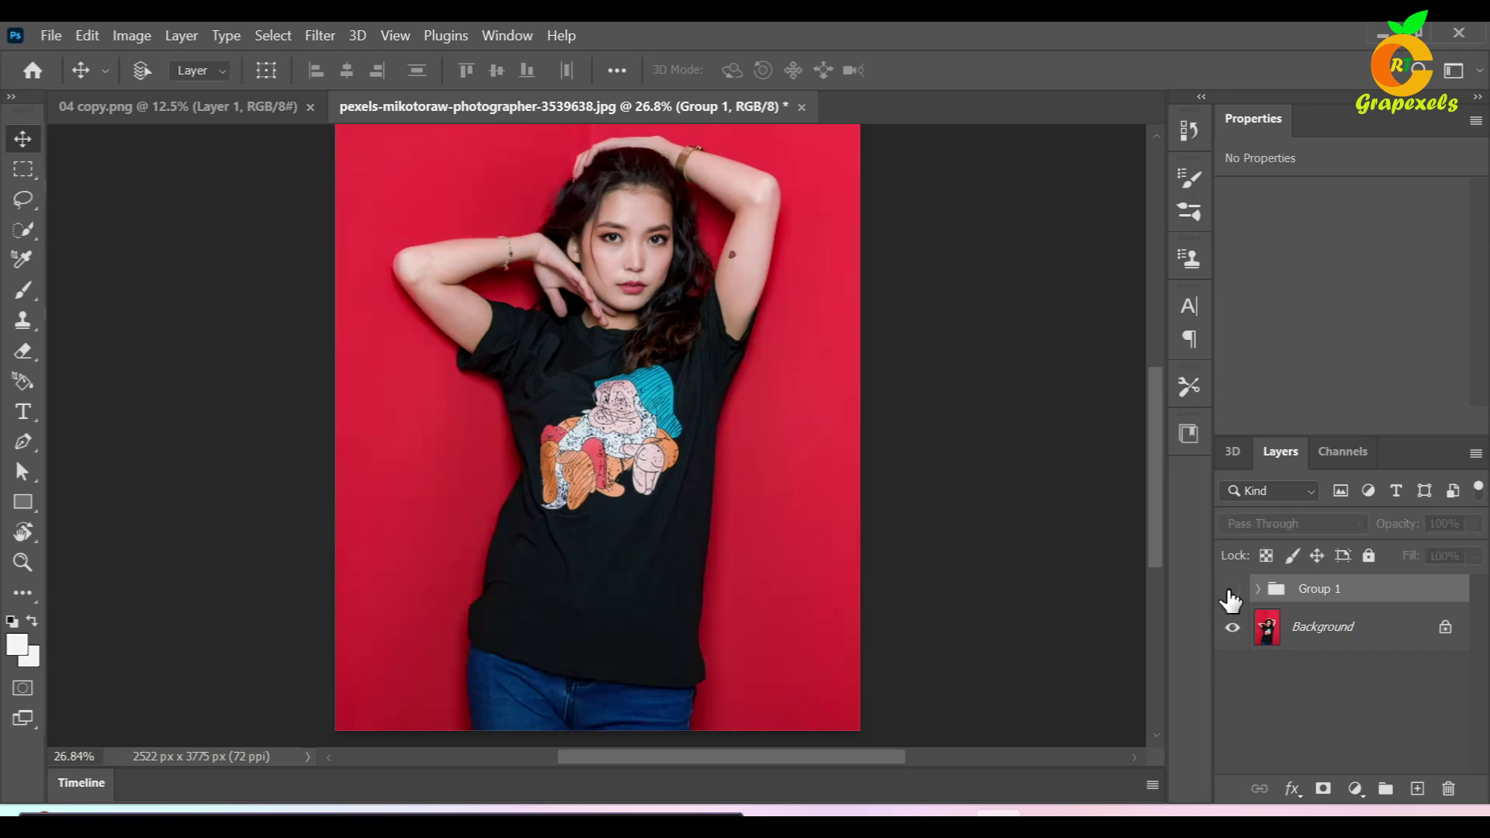
pyautogui.click(1230, 591)
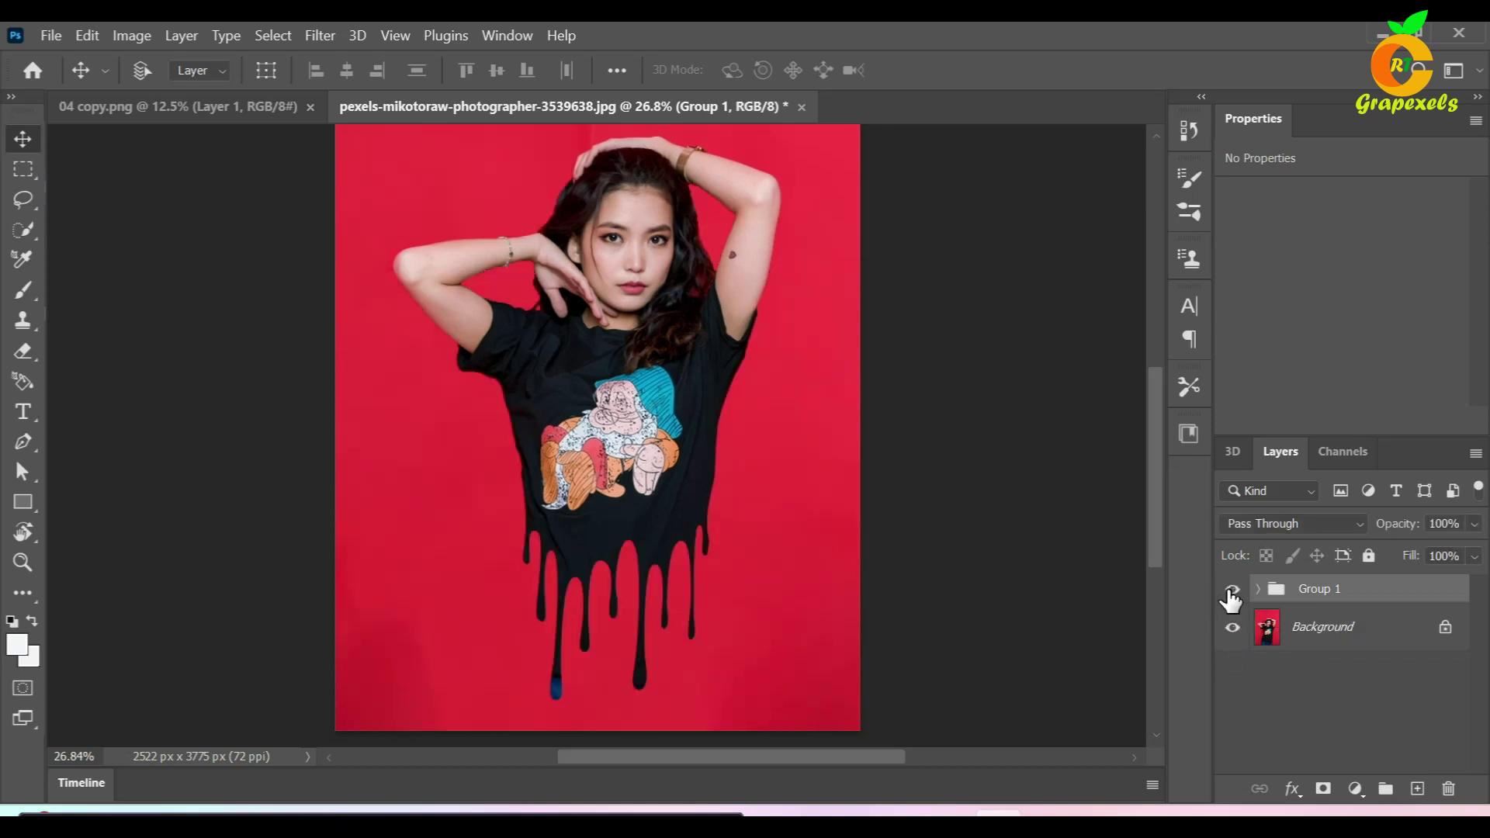
pyautogui.click(1231, 591)
pyautogui.click(1231, 591)
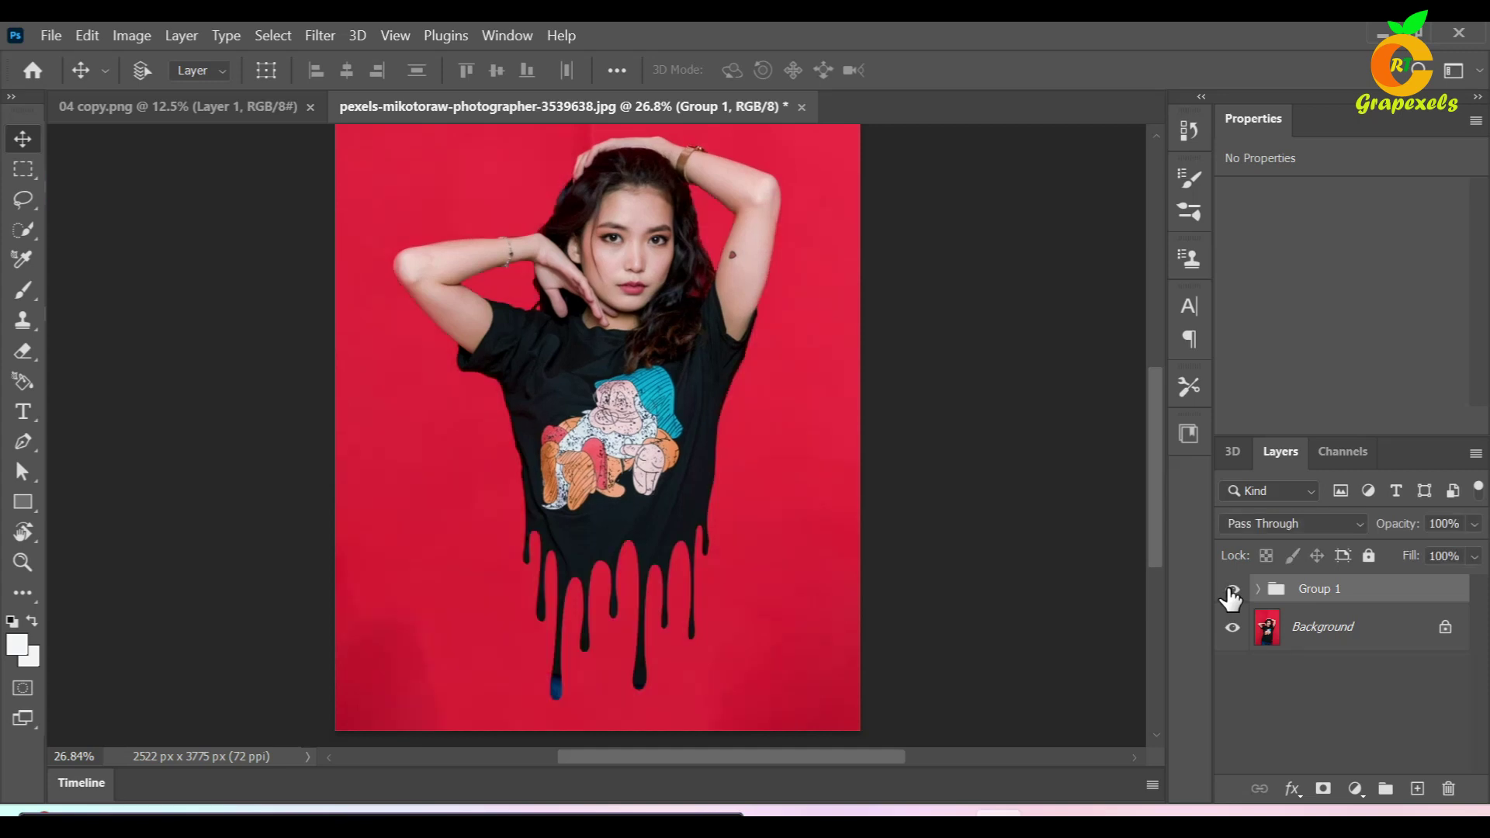